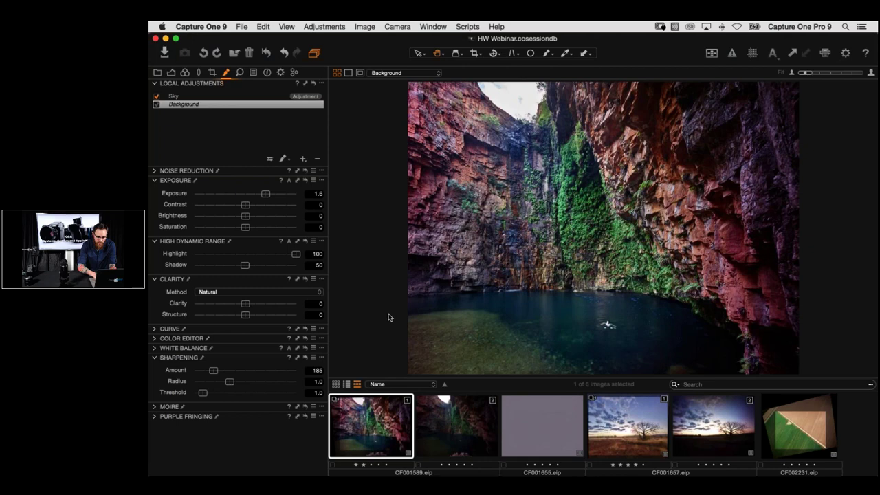
Switch to Capture One and open the unedited second variant of CF001589.eip
key("super+Tab")
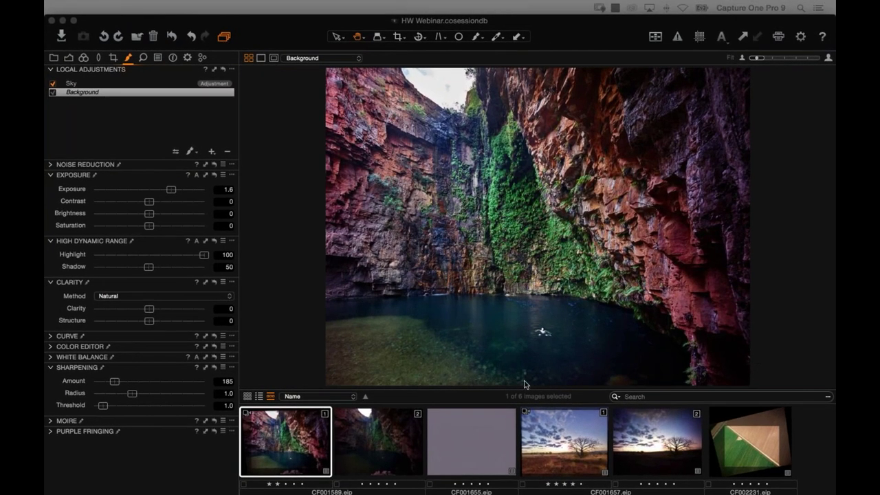
left_click(285, 251)
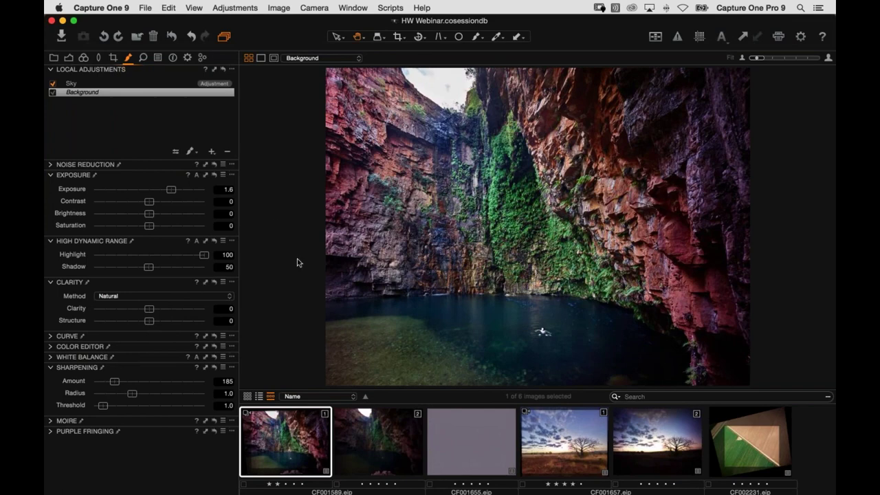
left_click(371, 448)
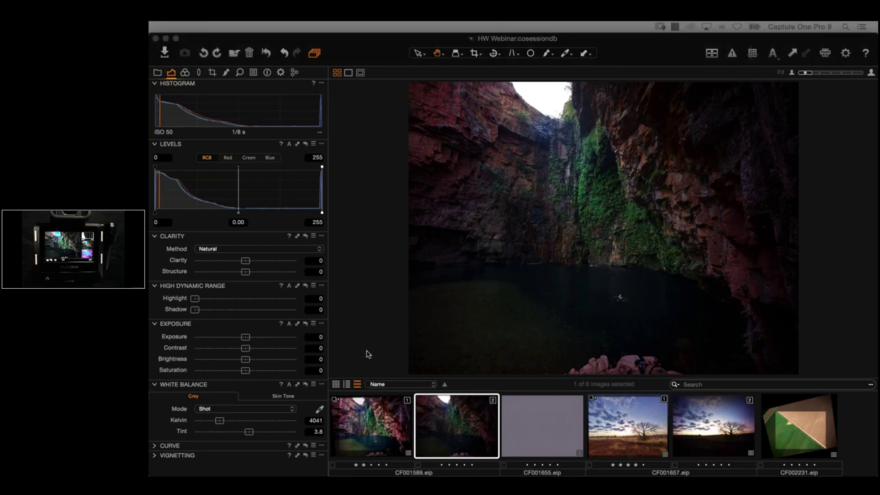
left_click(389, 320)
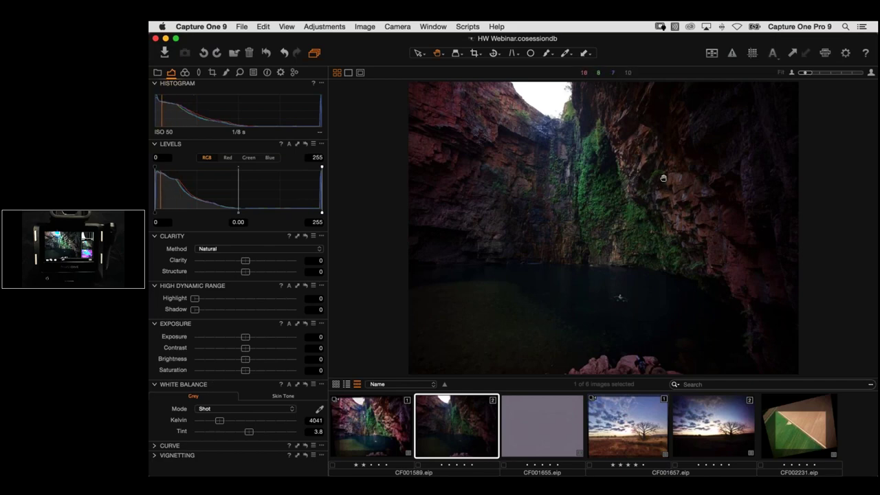
left_click(722, 330)
Try an exposure of 4, examine the dark rock wall at 100%, and reset the exposure adjustments
left_click_drag(246, 337, 261, 341)
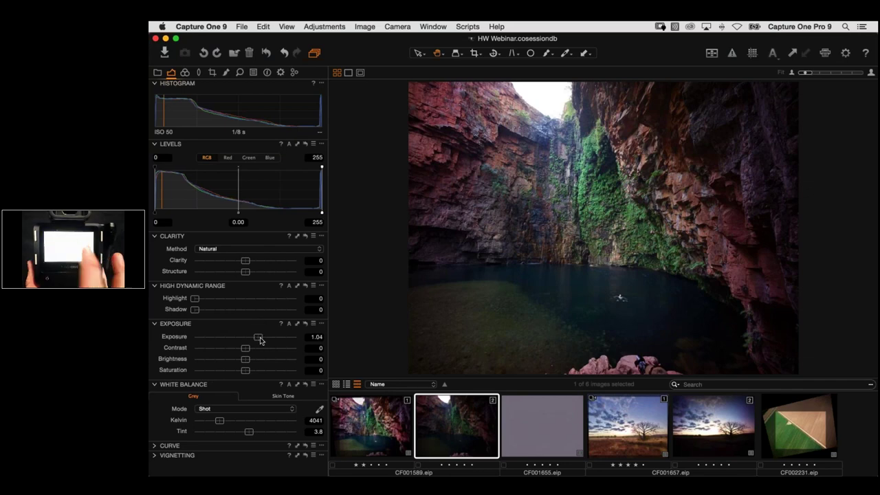
left_click_drag(260, 337, 300, 335)
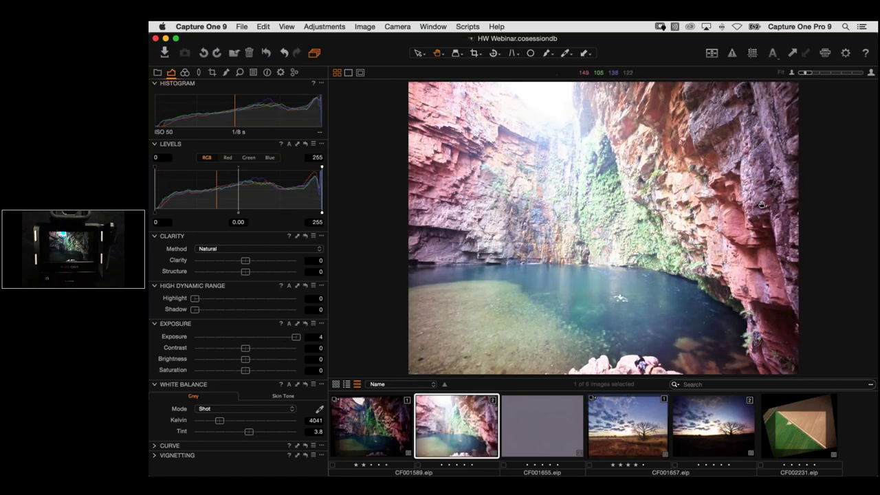
left_click(764, 221)
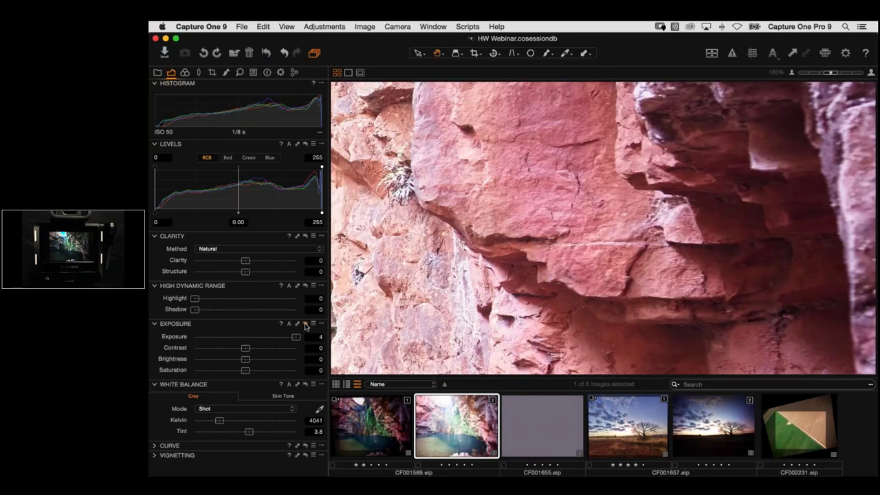
left_click(305, 324)
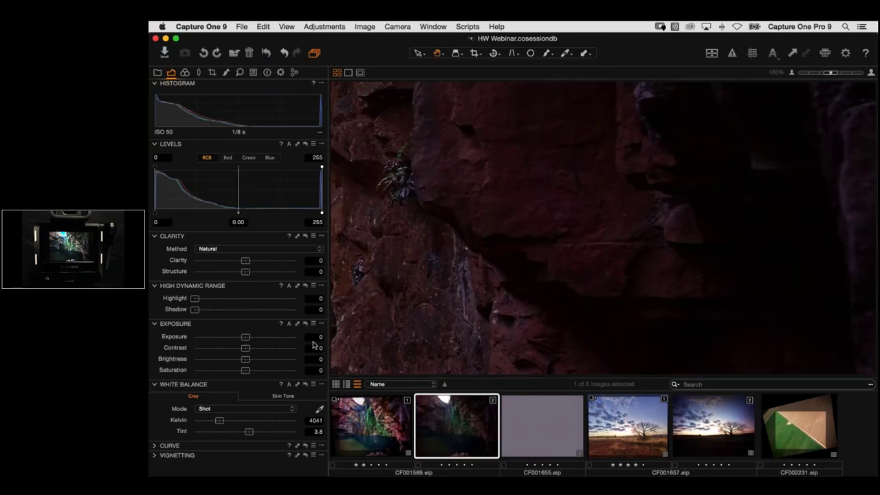
left_click_drag(507, 227, 433, 193)
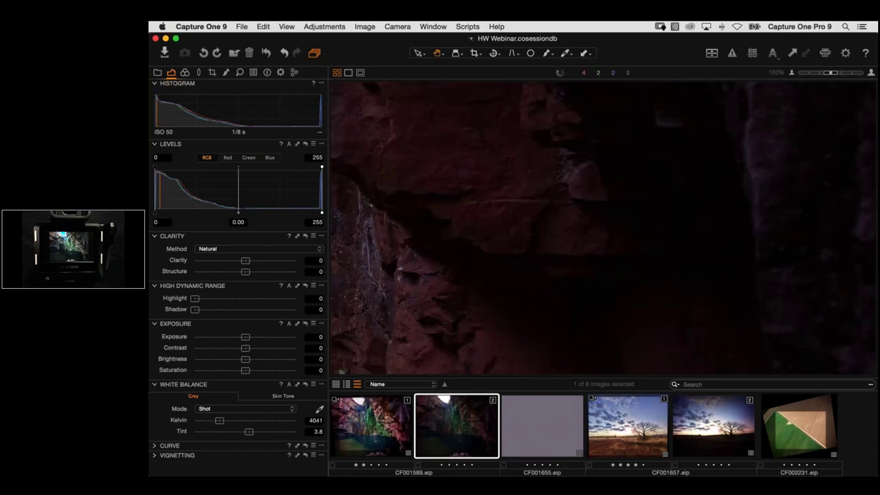
Raise the exposure to 3.72 and examine the shadow detail across the rock wall at 100%
left_click(267, 338)
left_click_drag(268, 338, 297, 355)
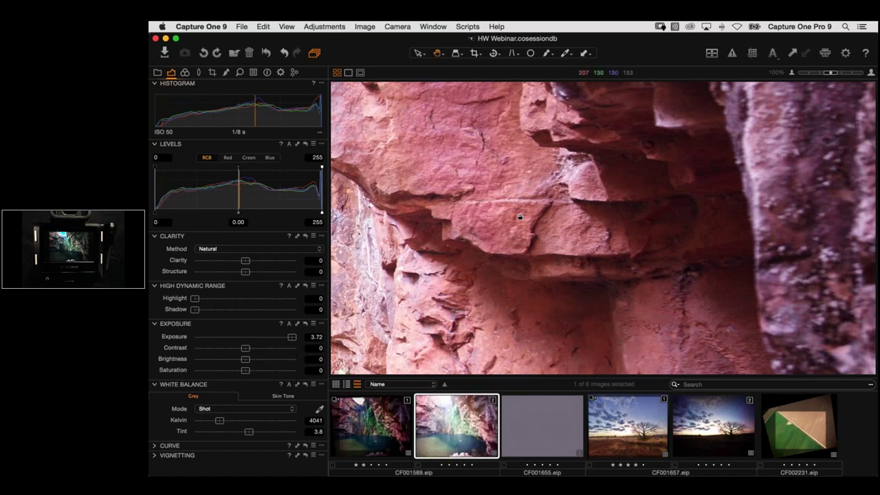
left_click_drag(520, 217, 662, 202)
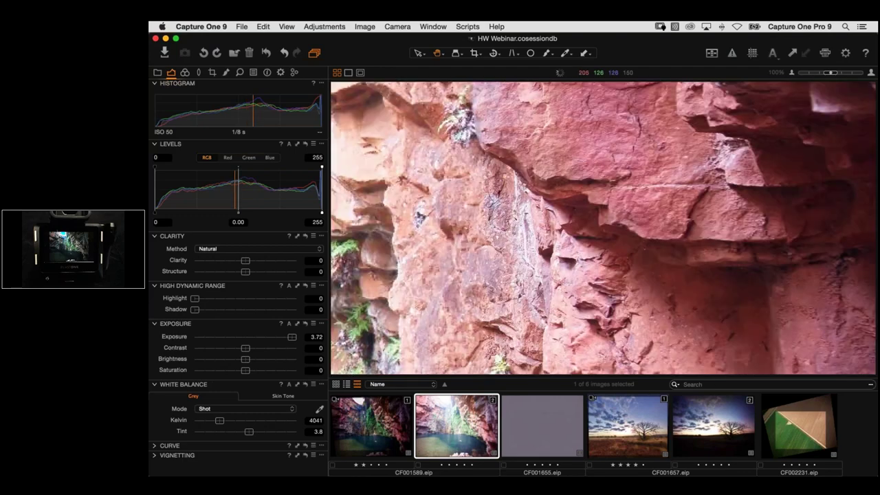
left_click_drag(579, 153, 596, 201)
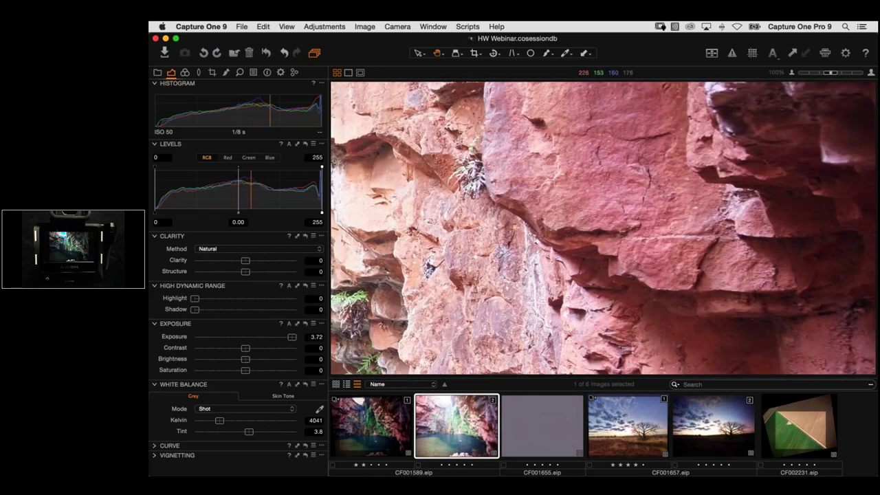
key("super+0")
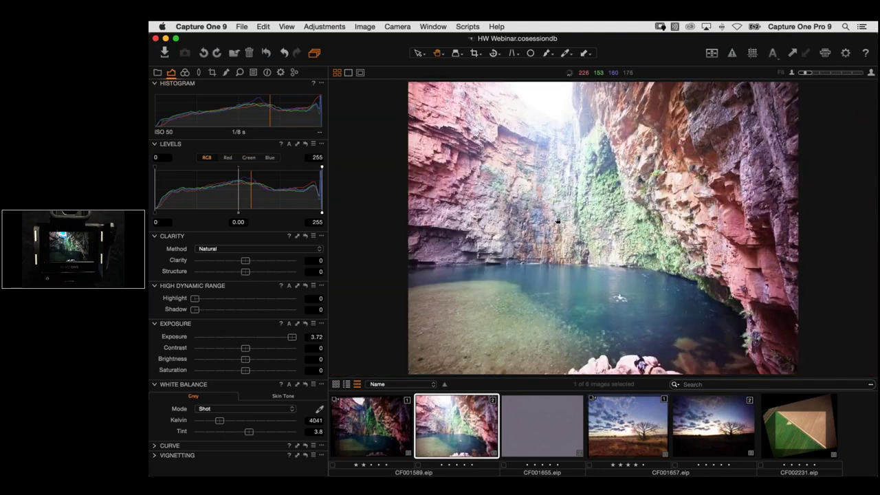
Lower the exposure to 1.76 and set the High Dynamic Range highlight recovery to 74
left_click(318, 340)
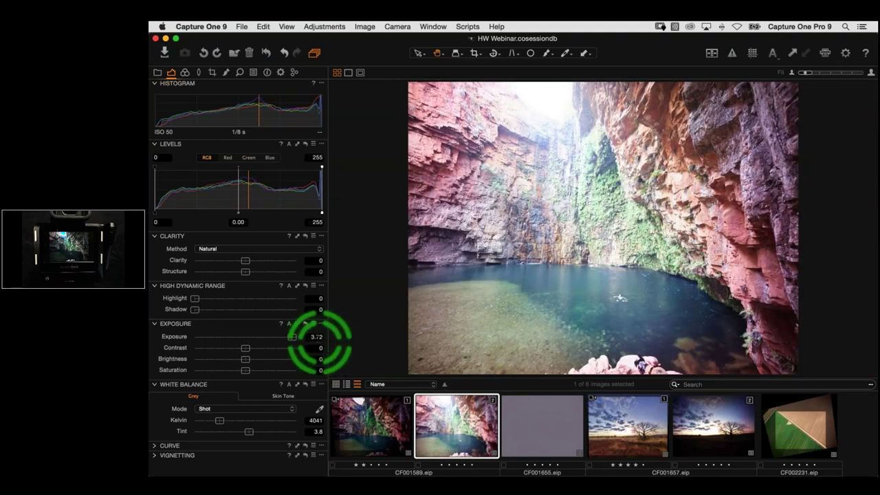
left_click_drag(317, 340, 267, 338)
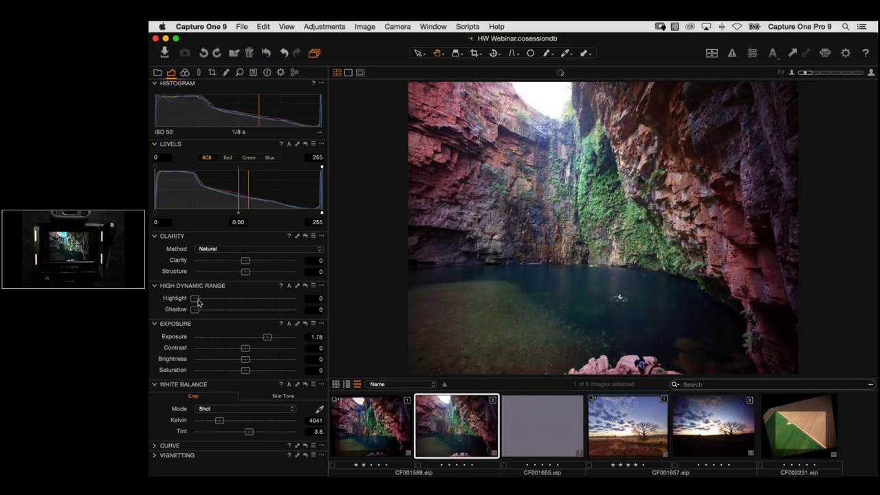
left_click_drag(196, 300, 198, 300)
left_click_drag(276, 304, 266, 308)
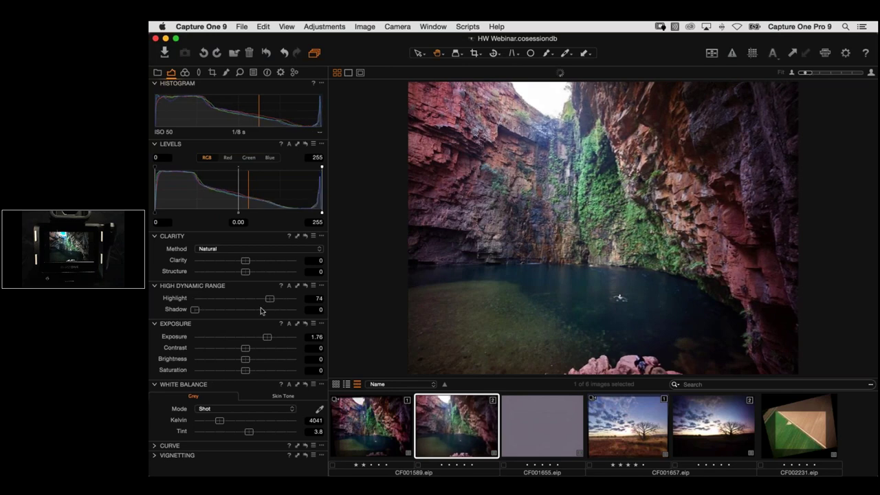
Open the edited first variant's local adjustments and briefly display the mask of the Sky layer
left_click(364, 424)
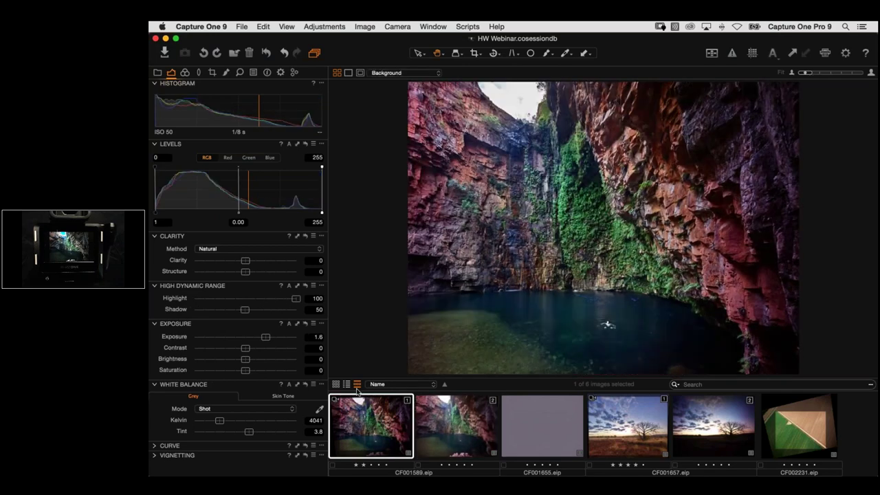
left_click(227, 73)
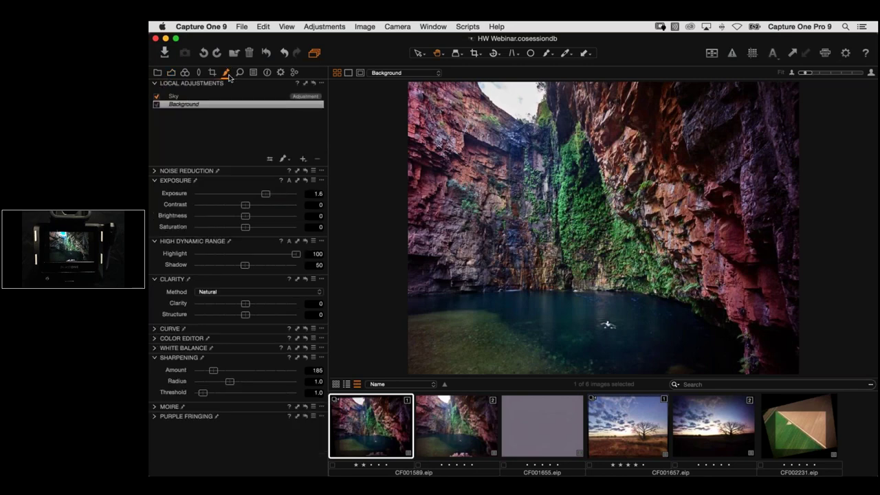
left_click(185, 98)
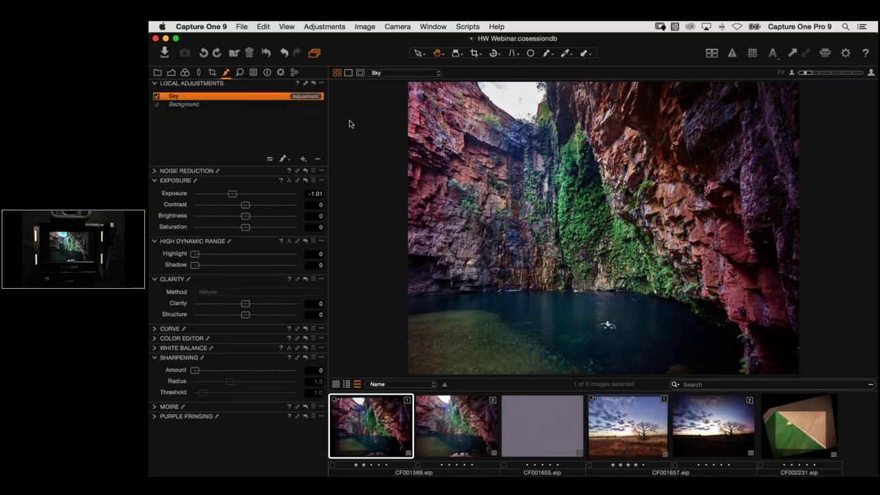
key("m")
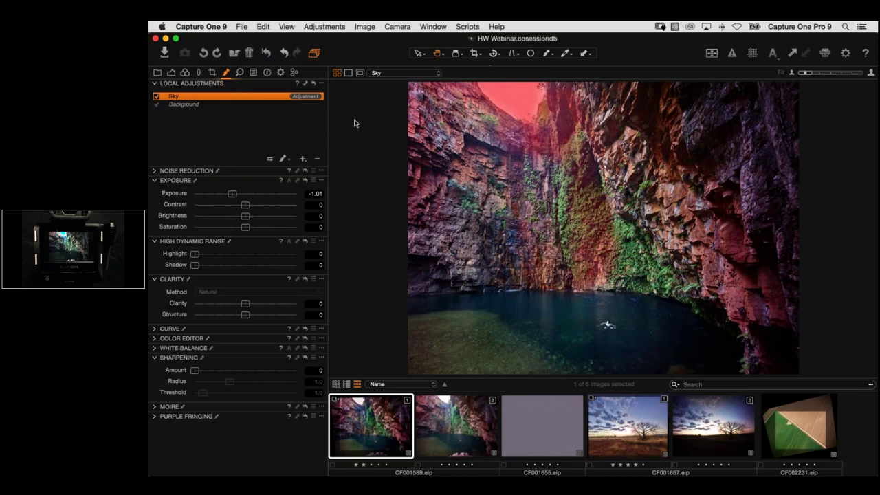
key("m")
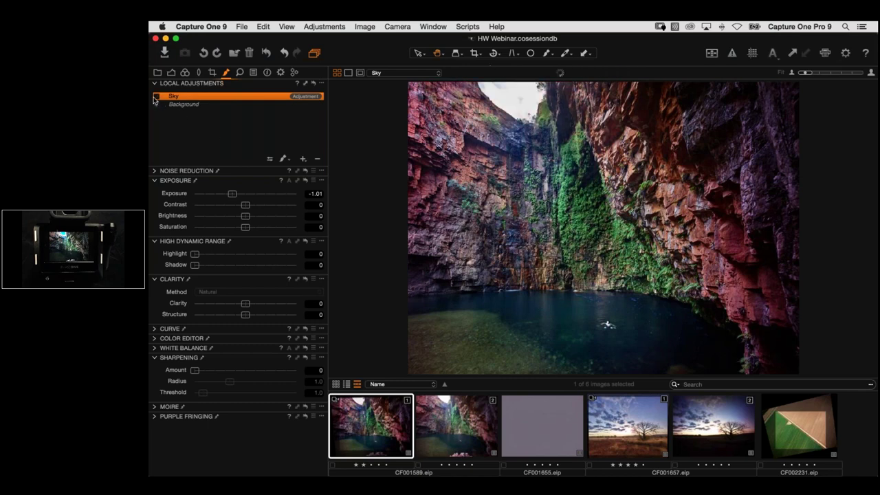
Compare the image with the Sky layer off and on, and examine the sky detail at 100%
left_click(155, 97)
left_click(156, 97)
left_click(156, 97)
left_click_drag(519, 118, 485, 194)
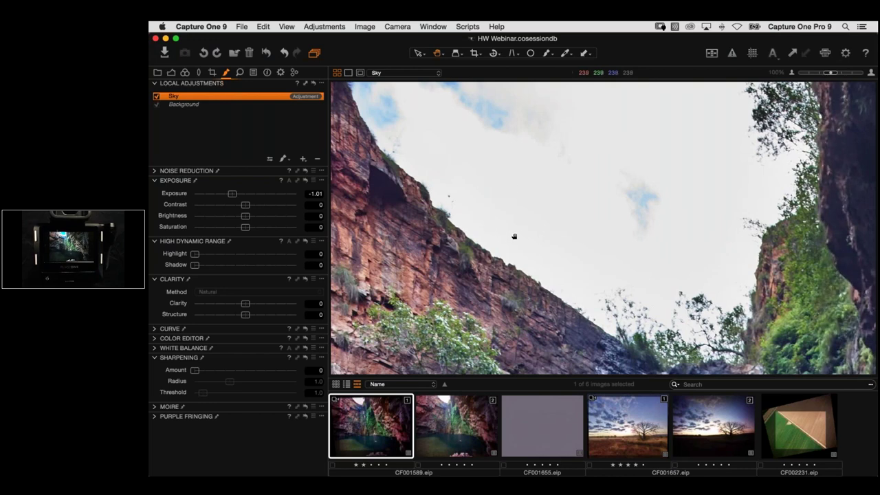
scroll(502, 214, "down", 3)
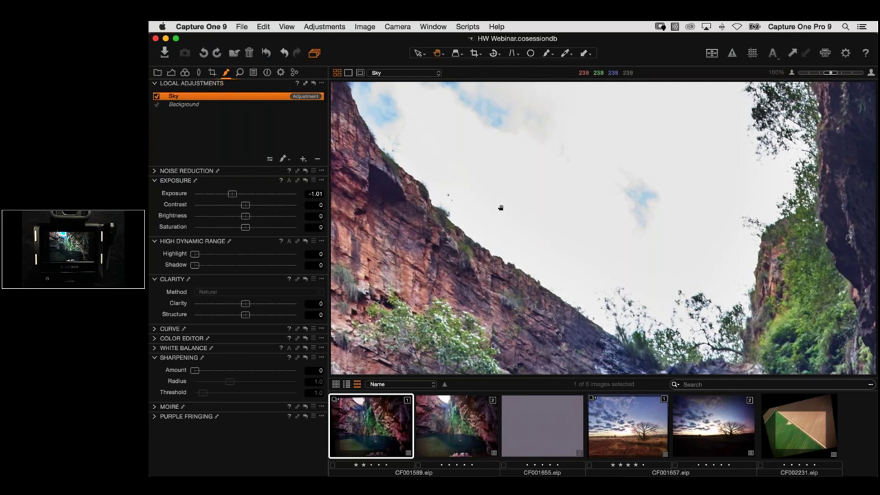
scroll(516, 222, "up", 3)
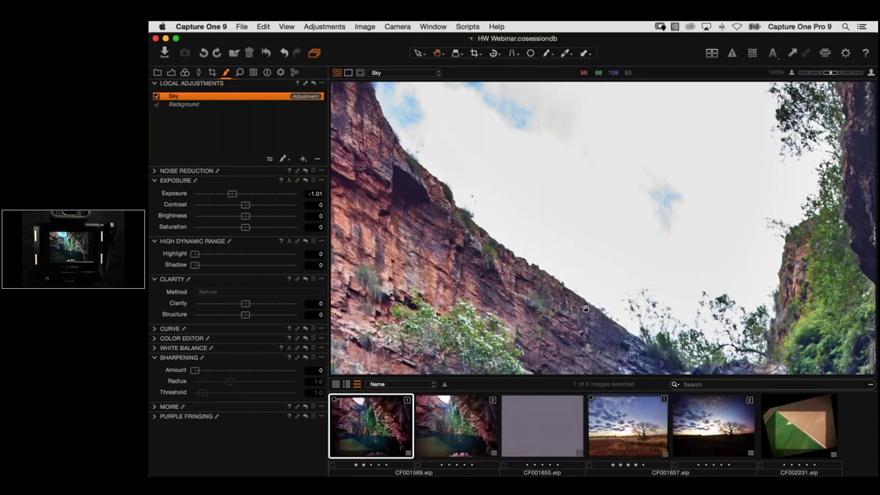
Set the Background layer's exposure to 0.66 and compare the sky with the Sky layer off and on
left_click(225, 103)
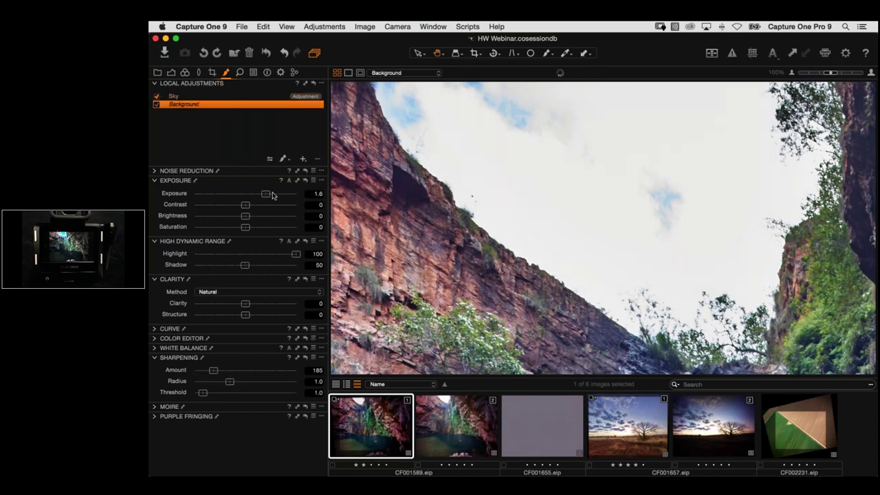
left_click_drag(266, 195, 253, 198)
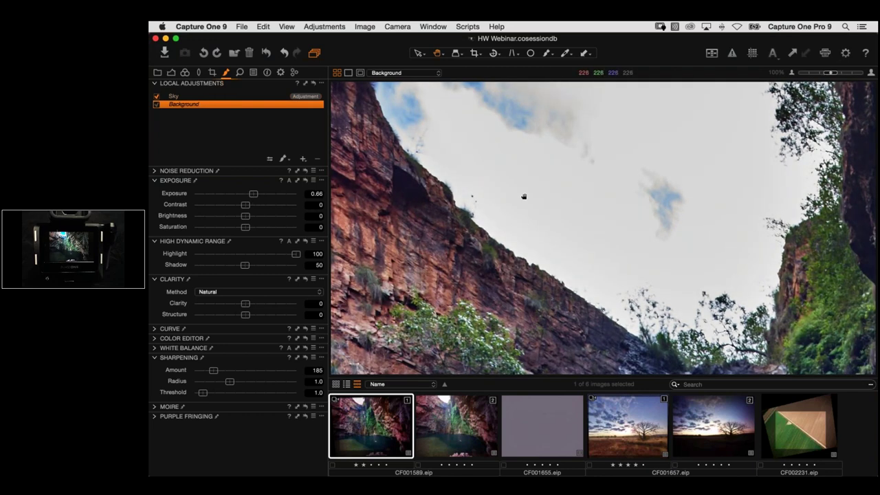
left_click(190, 97)
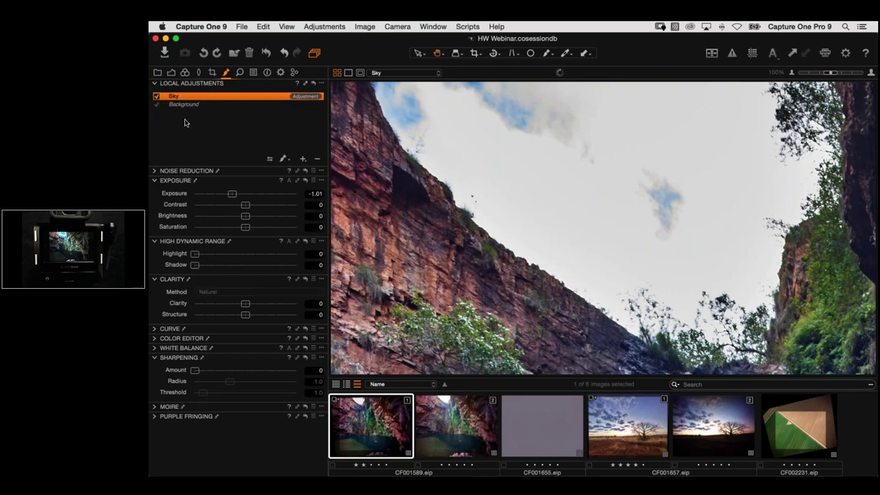
left_click(156, 98)
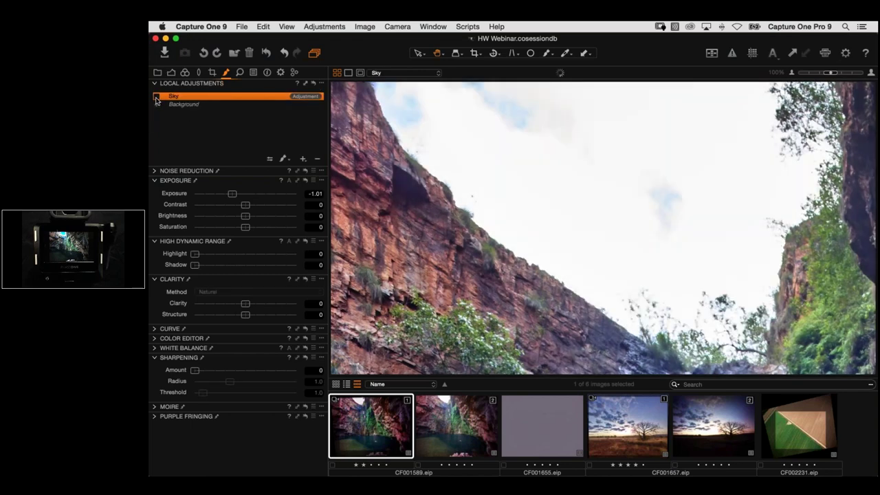
left_click(156, 97)
left_click(156, 98)
left_click(156, 98)
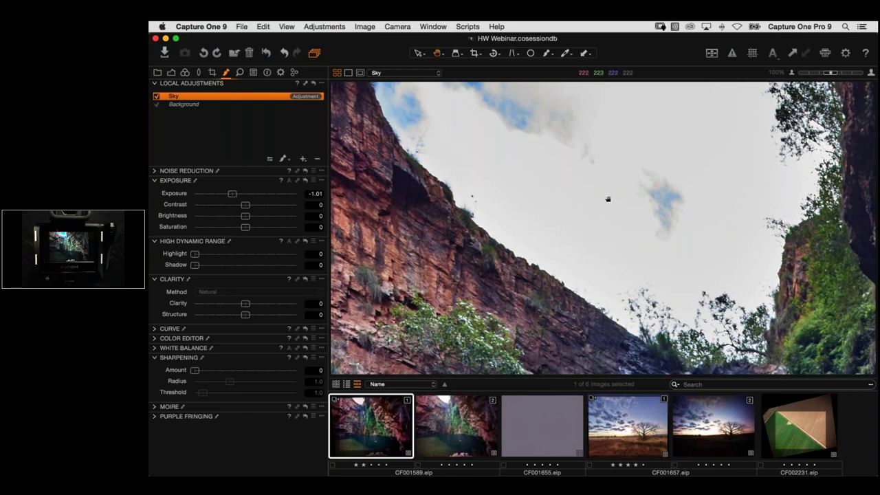
key("super+t")
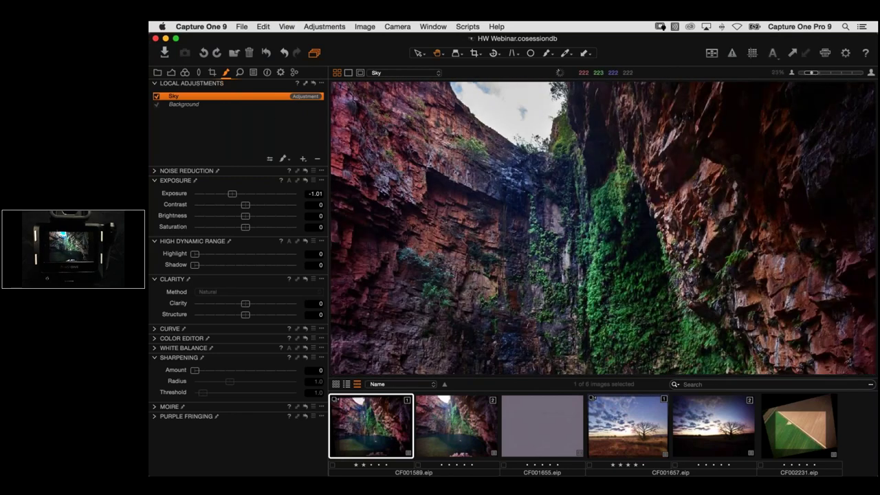
On the unedited second variant, check the sky at an exposure of 1.6 and reduce the exposure to 0.24
left_click(461, 413)
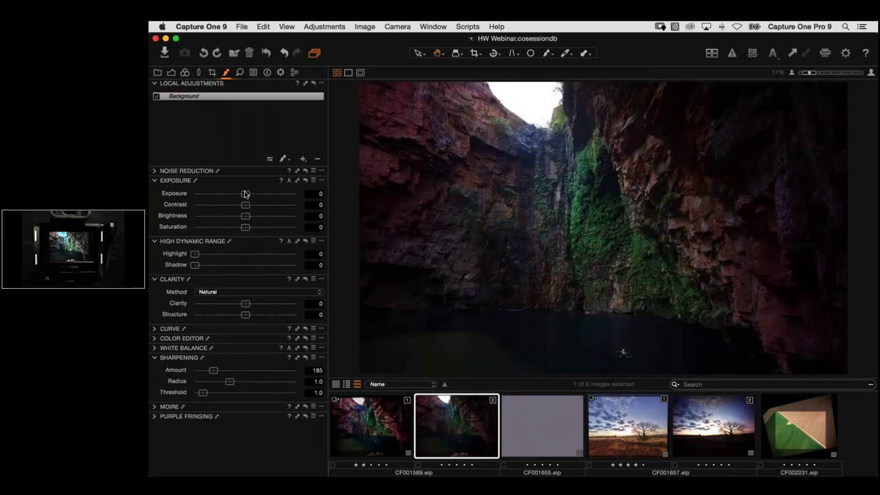
left_click_drag(246, 196, 268, 195)
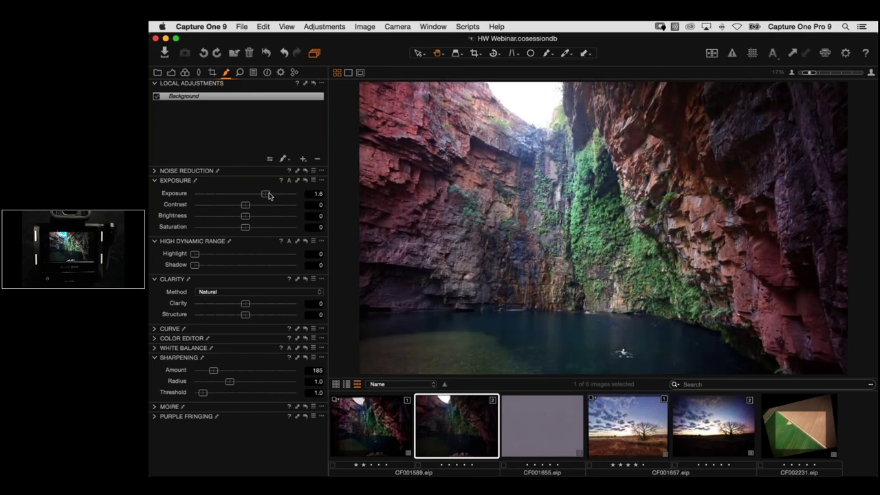
left_click(520, 116)
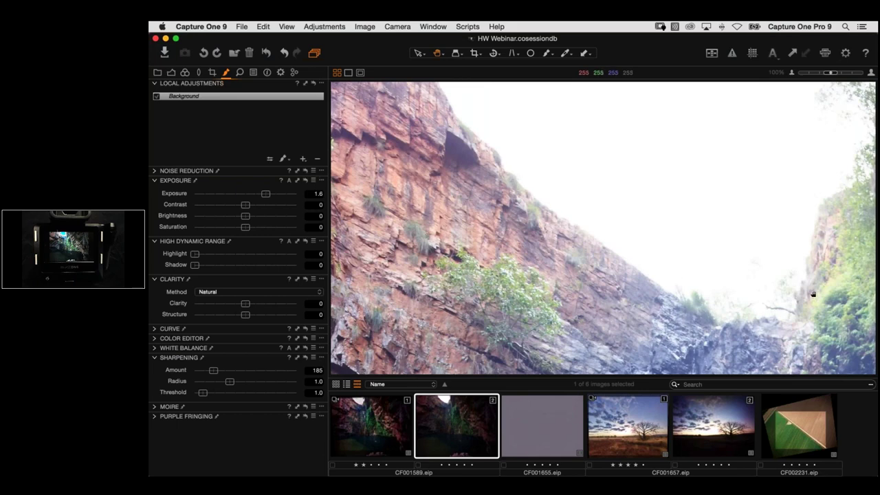
left_click(546, 227)
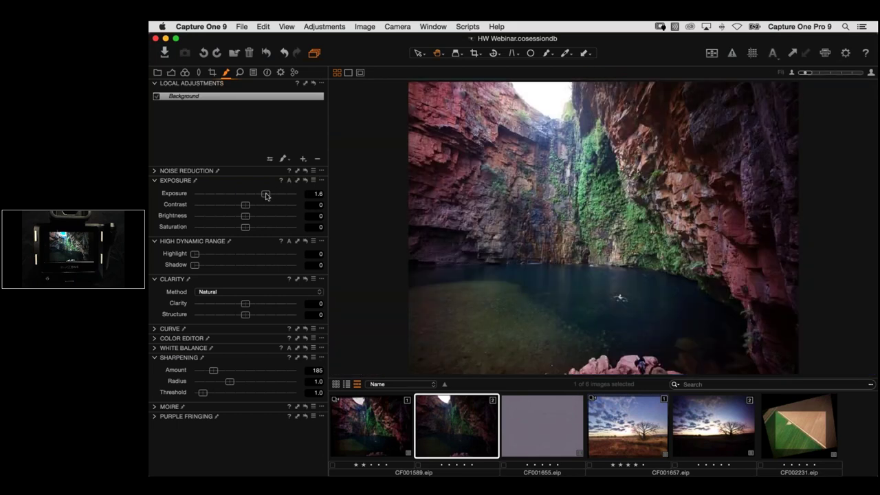
left_click_drag(271, 193, 248, 200)
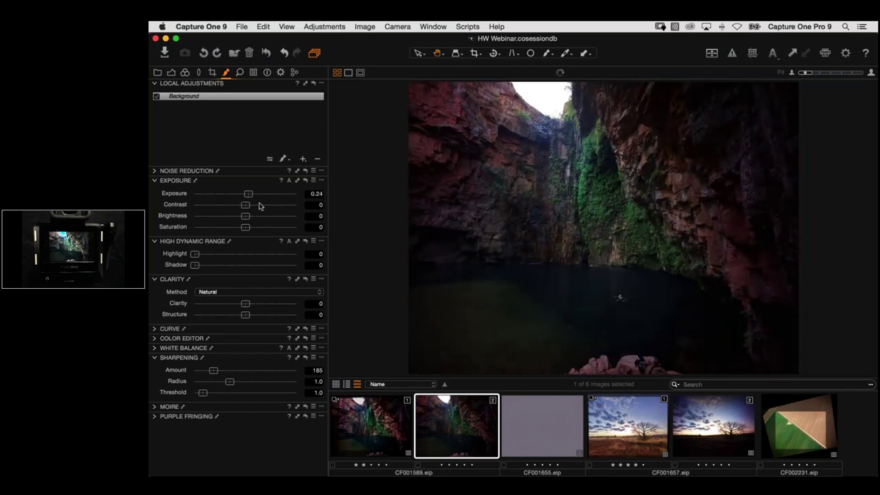
Return to the edited first variant of the gorge photo and set its Background layer's exposure to 1.33
left_click(382, 428)
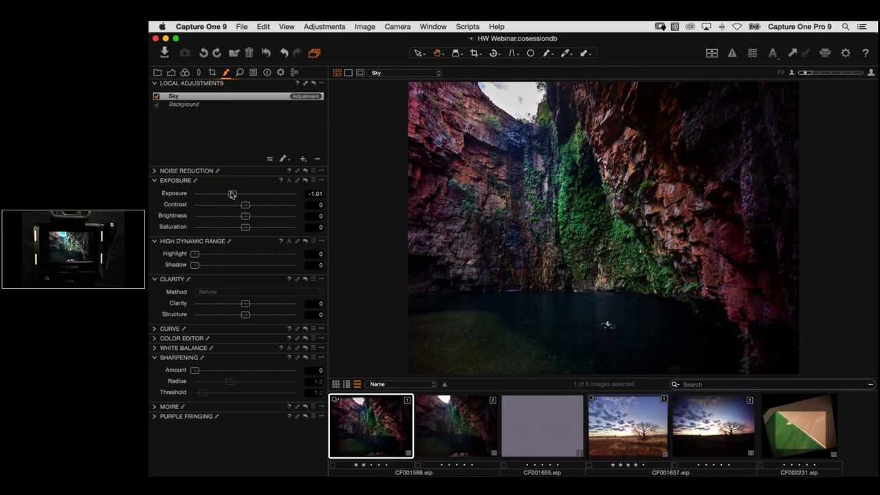
left_click_drag(232, 195, 261, 197)
left_click(239, 104)
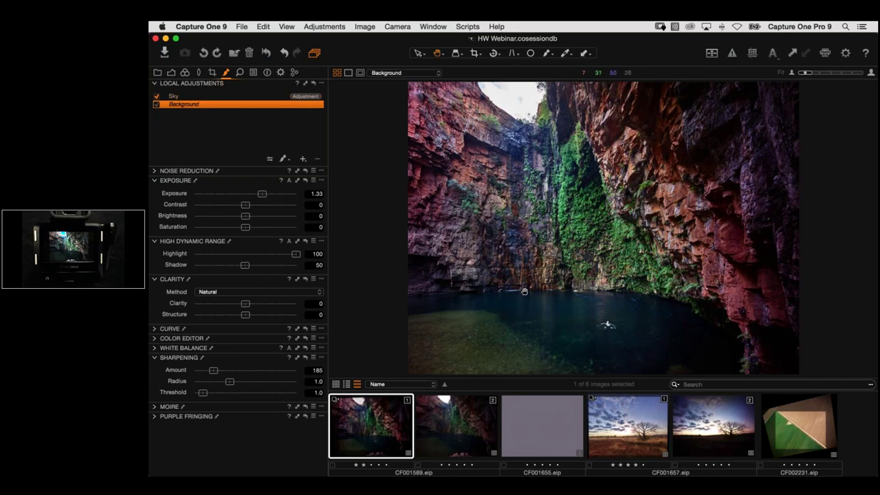
On the unedited second variant, examine the shadowed rock wall at 100% with the exposure at 4 and at 1.76
left_click(468, 415)
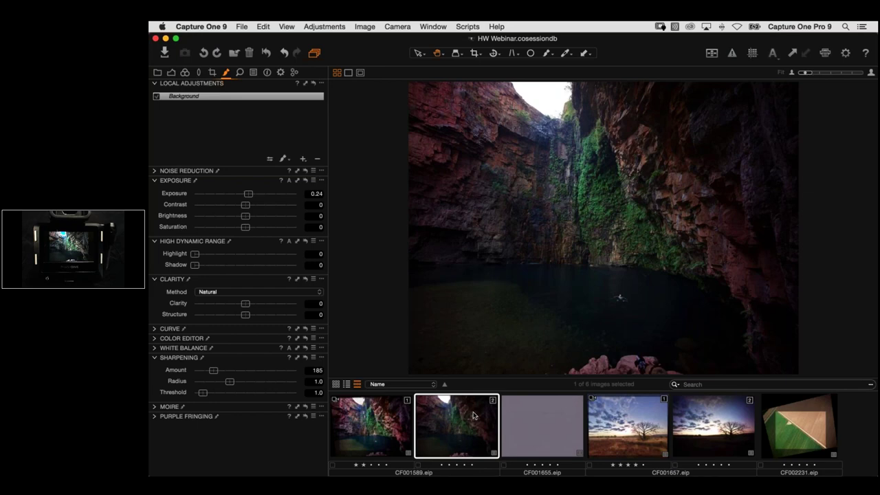
left_click(423, 244)
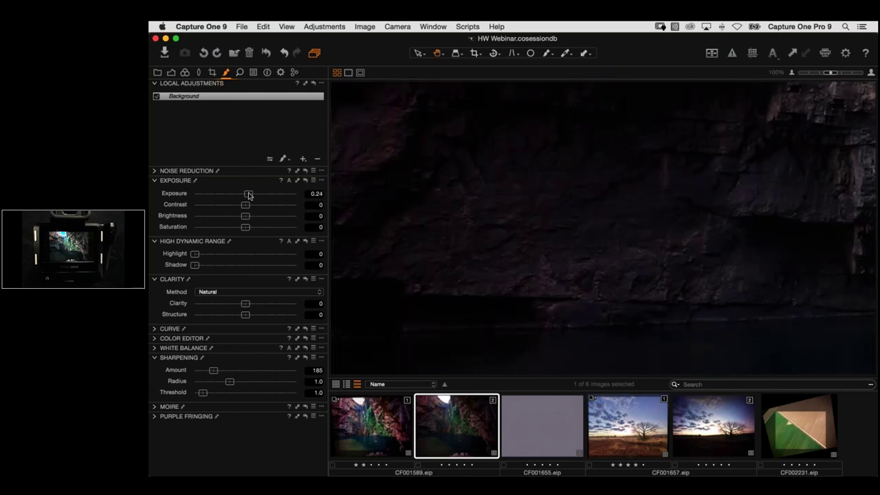
left_click_drag(251, 197, 296, 195)
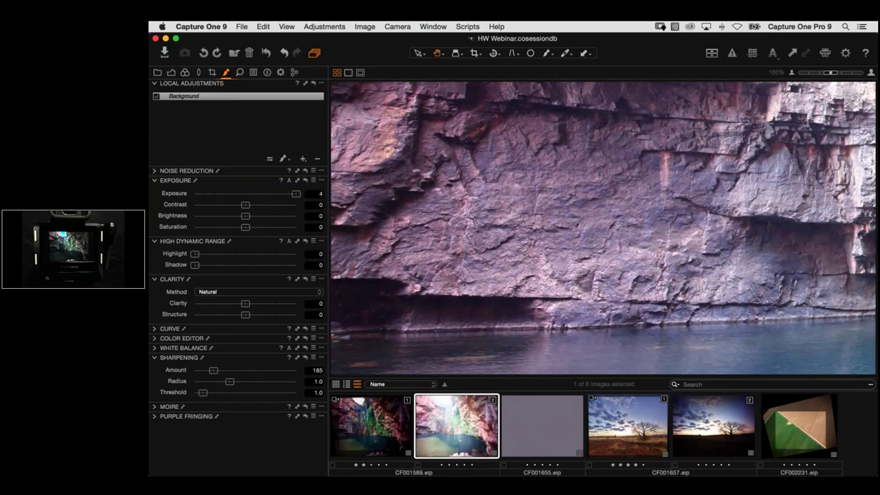
left_click_drag(296, 196, 266, 197)
scroll(564, 199, "up", 3)
scroll(499, 196, "up", 3)
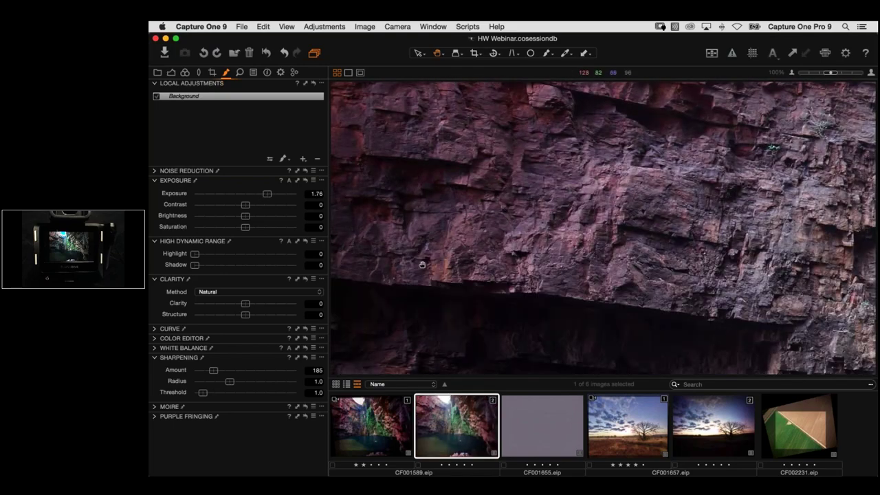
Set the second gorge variant's exposure to 0.41 and return to the full image
mouse_move(268, 198)
left_mouse_down()
mouse_move(311, 197)
mouse_move(251, 197)
left_mouse_up()
left_click(315, 194)
type("4")
key("Return")
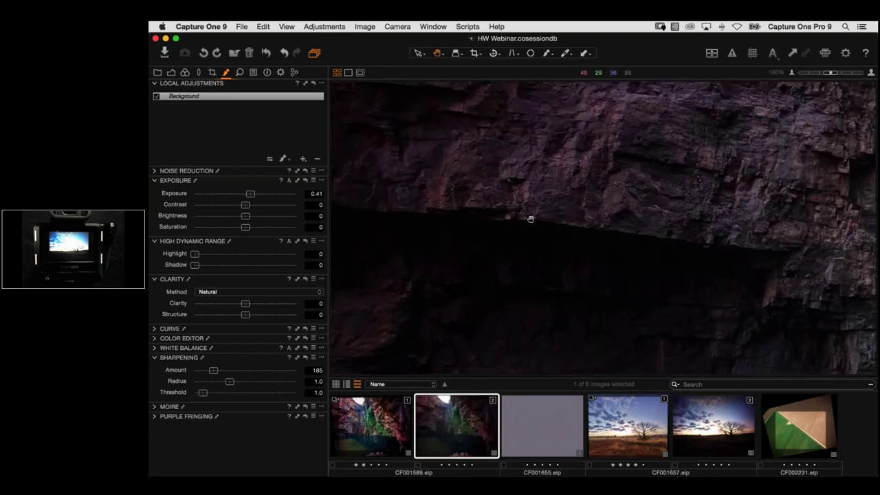
double_click(530, 219)
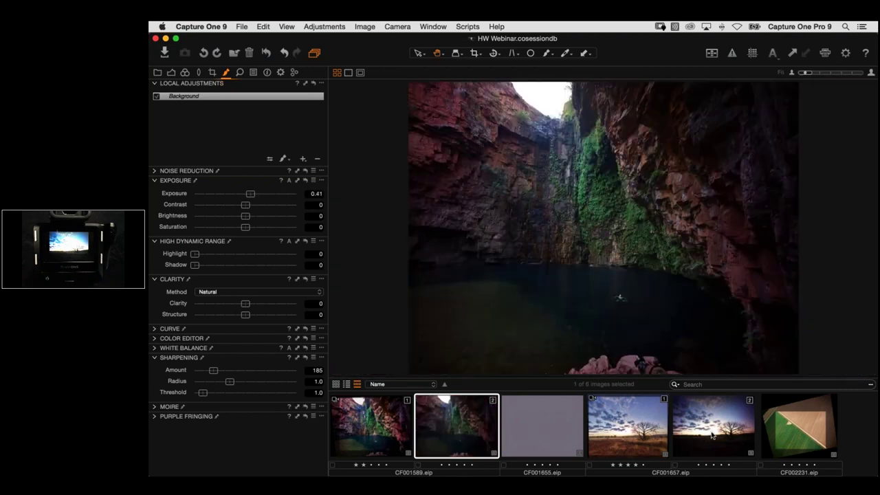
Open the unedited second variant of CF001657.eip with its histogram and exposure tools, and examine the bright sky above the horizon at 100%
left_click(721, 433)
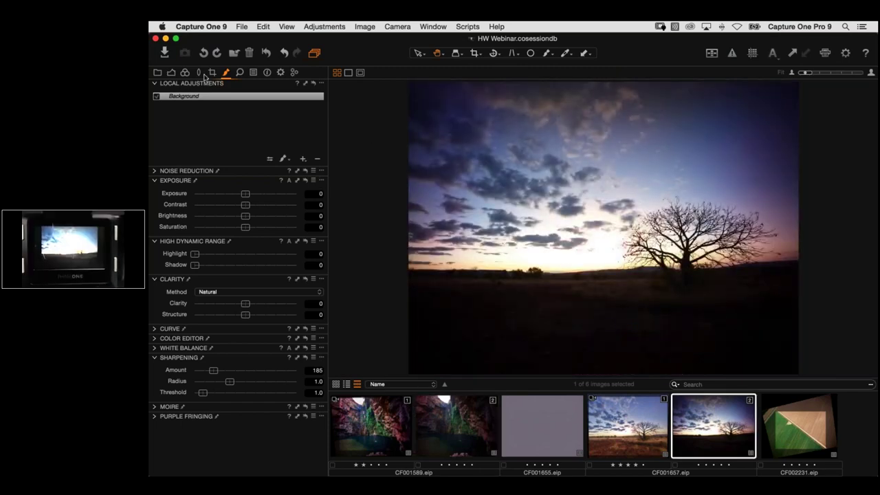
left_click(171, 72)
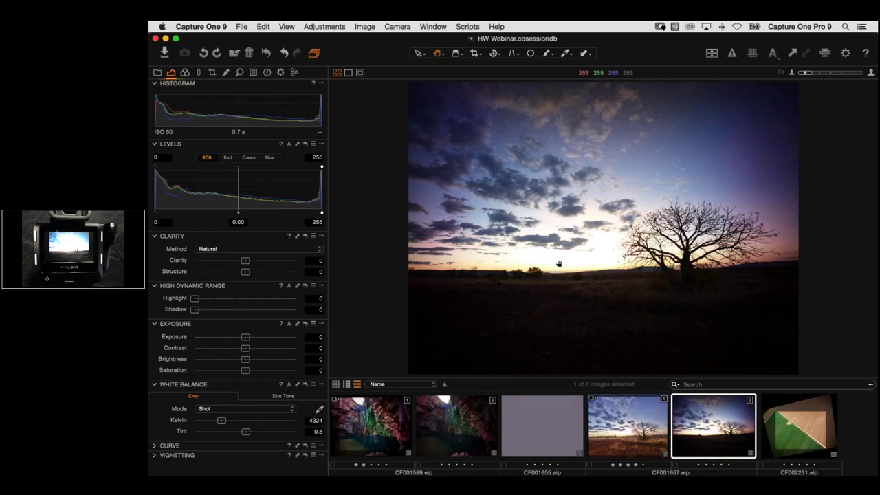
left_click_drag(558, 263, 635, 264)
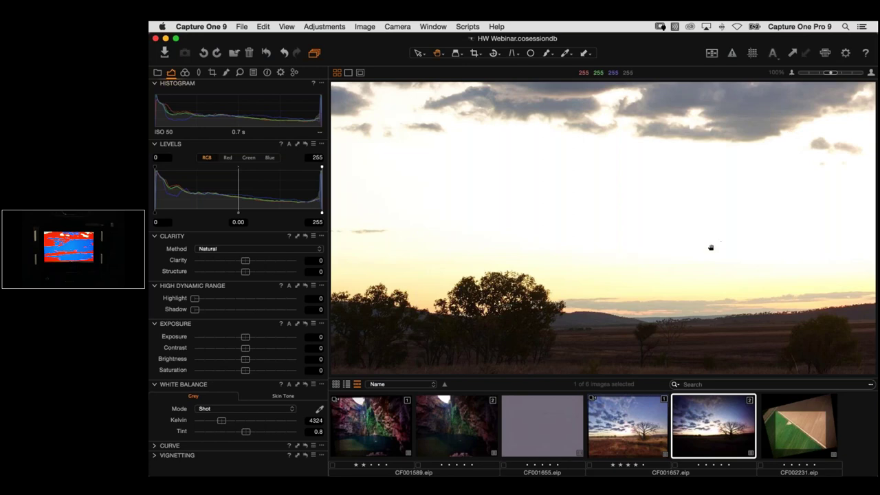
left_click_drag(711, 247, 534, 232)
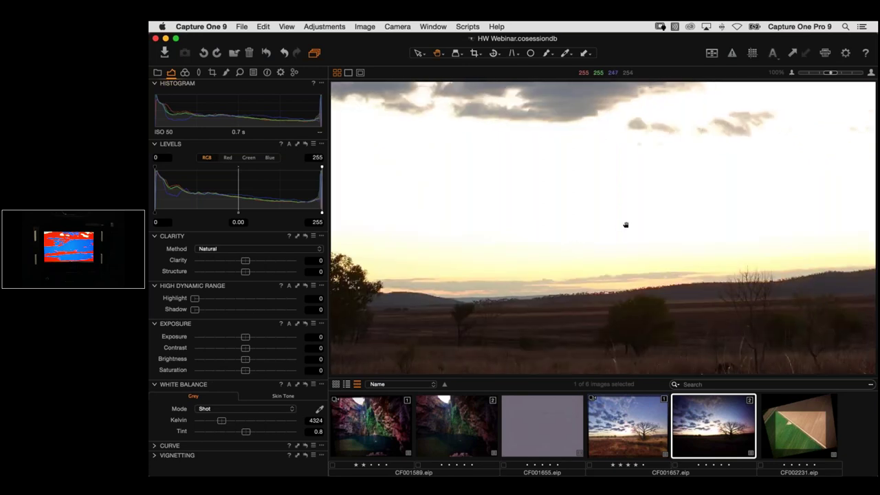
left_click_drag(625, 225, 711, 237)
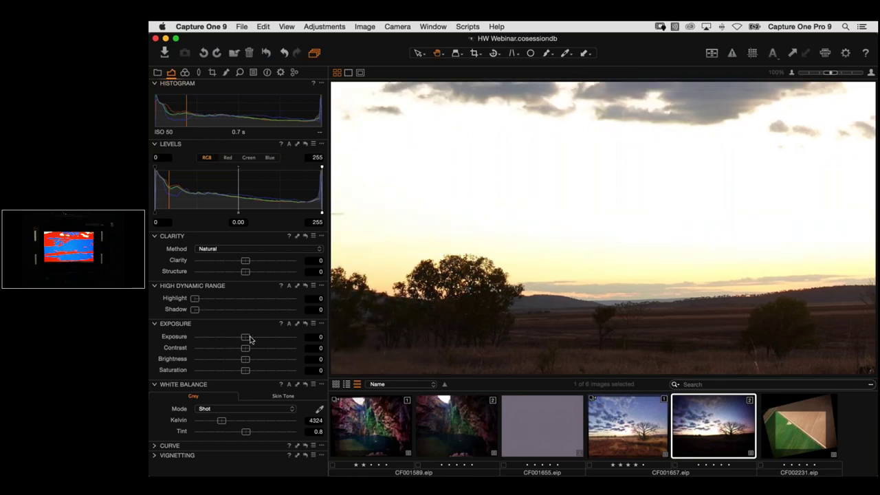
Check the sky's highlight detail at exposures of -4 and -1.98, and reset the exposure to 0
left_click_drag(246, 339, 179, 340)
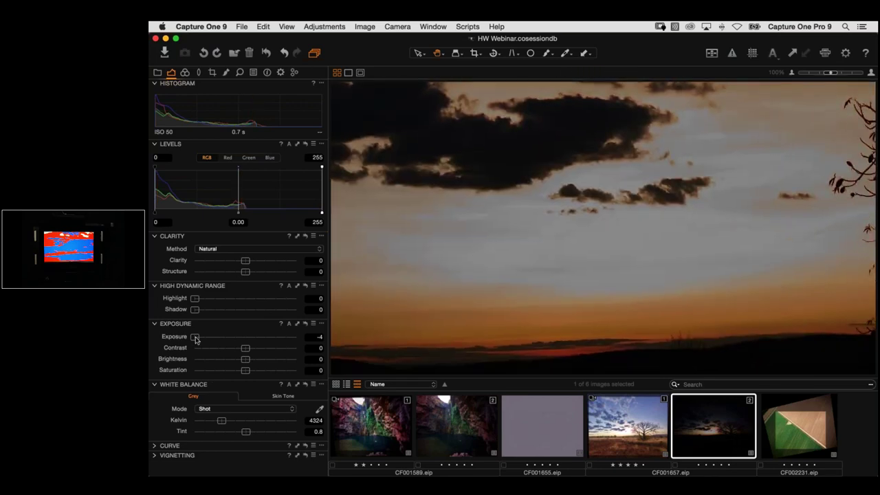
mouse_move(196, 336)
left_mouse_down()
mouse_move(227, 337)
mouse_move(179, 336)
left_mouse_up()
left_click_drag(195, 336, 222, 333)
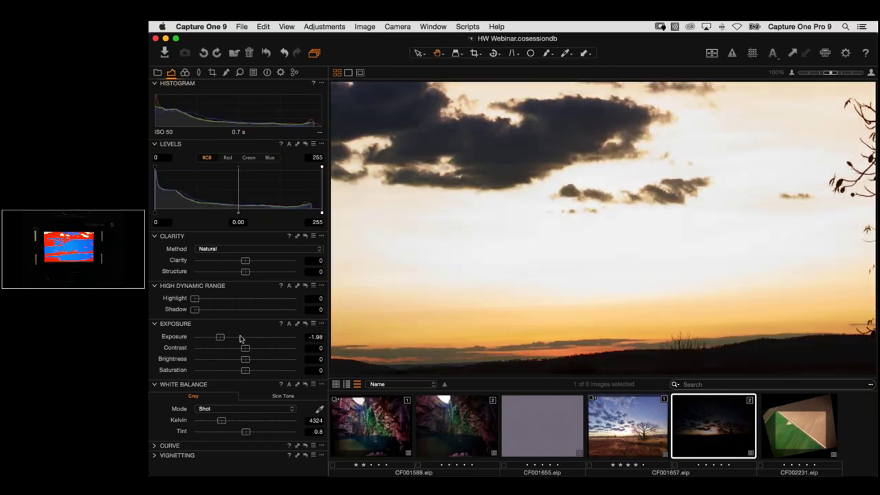
double_click(240, 337)
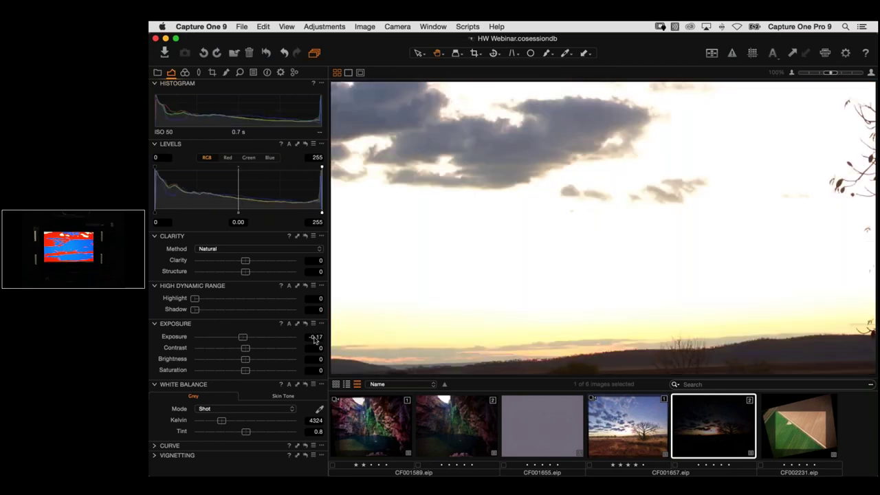
left_click(568, 250)
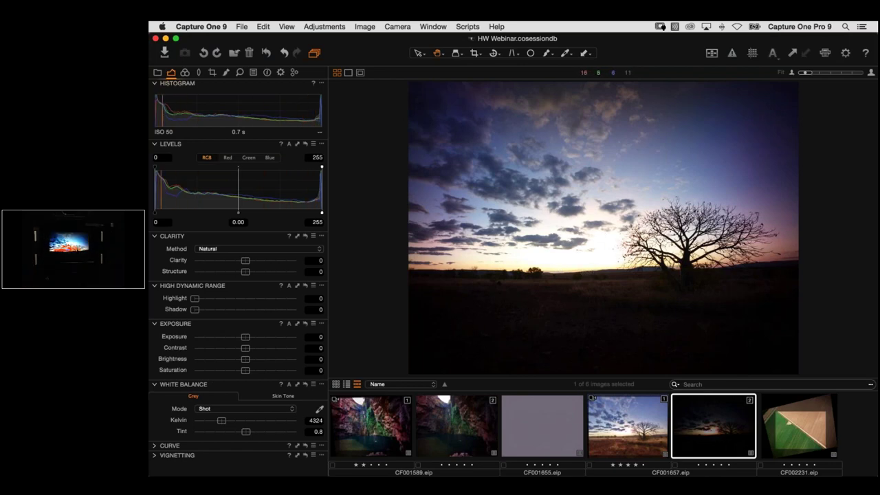
Examine the dark foreground grass at 100% at exposures of 0 and 4, and reset the exposure to 0
left_click(556, 274)
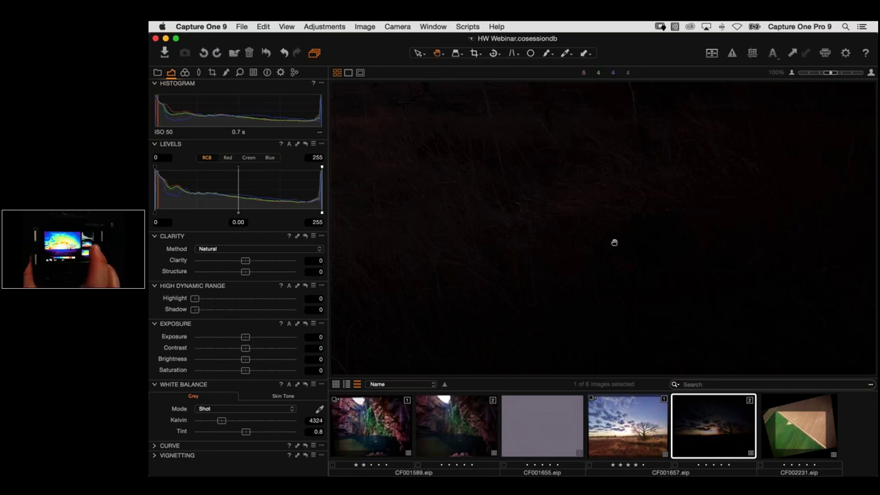
left_click_drag(573, 323, 590, 251)
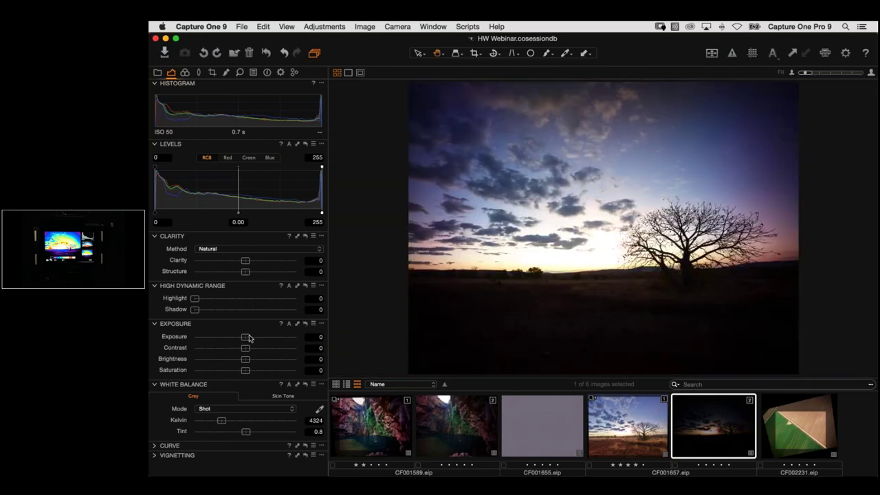
left_click_drag(246, 337, 344, 338)
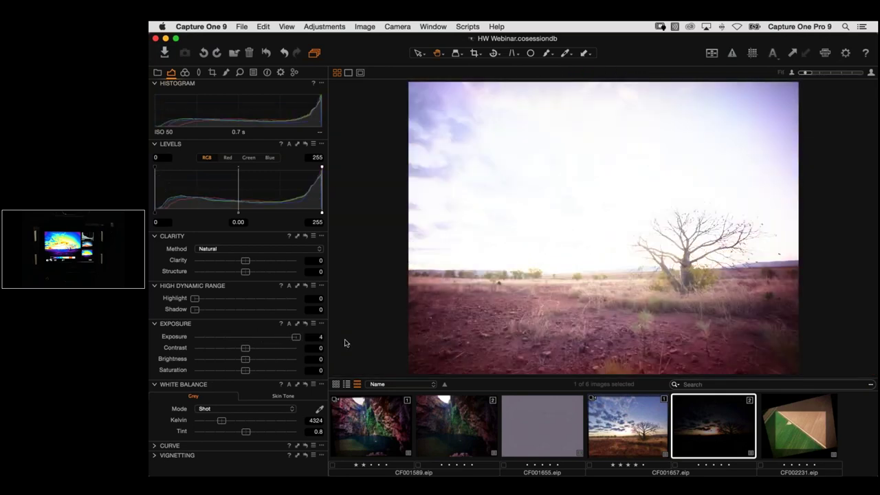
left_click(734, 306)
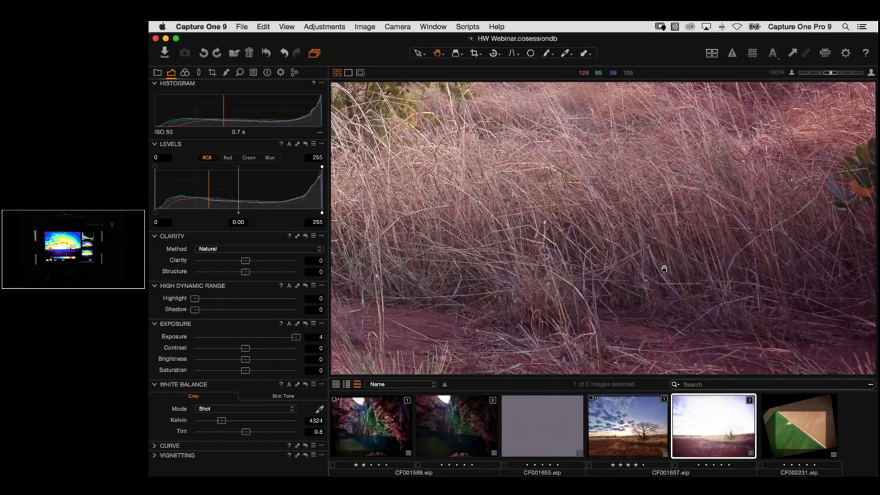
mouse_move(295, 337)
left_mouse_down()
mouse_move(246, 338)
mouse_move(301, 338)
left_mouse_up()
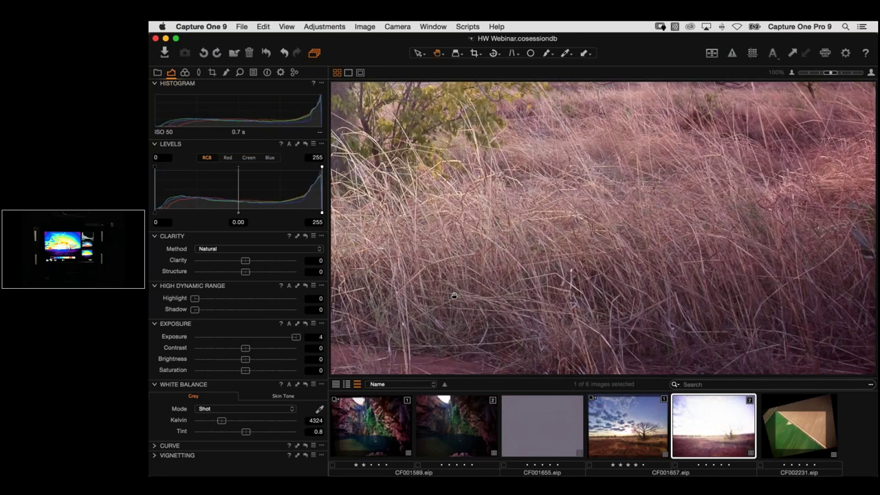
left_click_drag(453, 296, 513, 157)
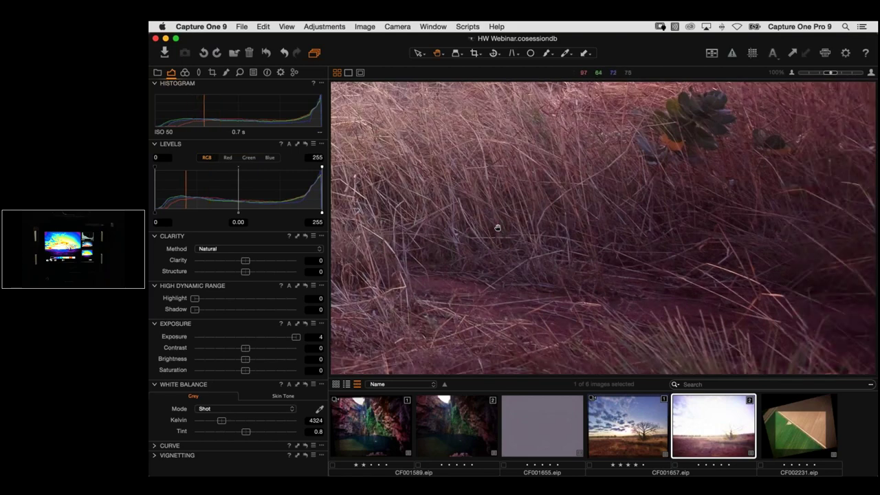
key("super+0")
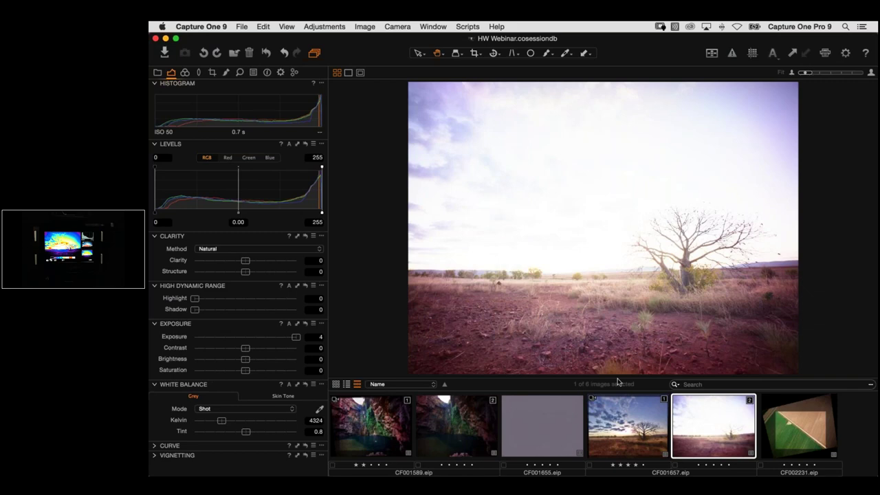
double_click(295, 337)
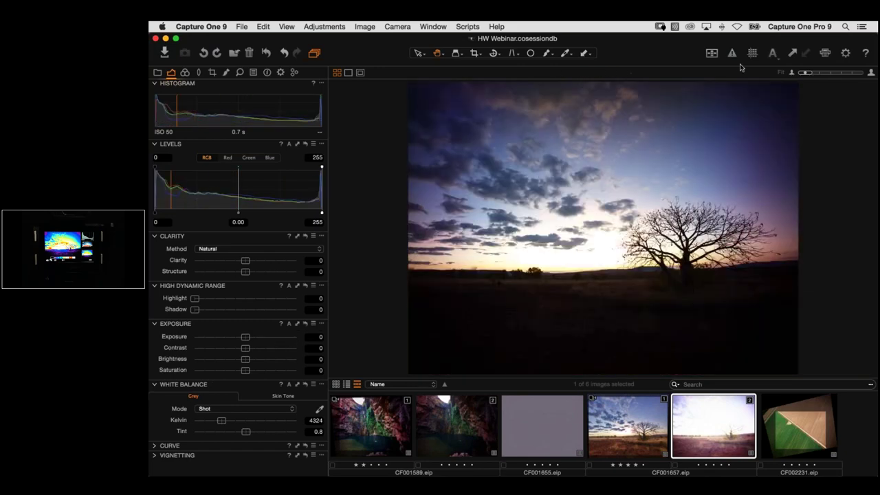
Briefly display the exposure warning, try an exposure of 1.55 on the second variant, and reset it
left_click(732, 55)
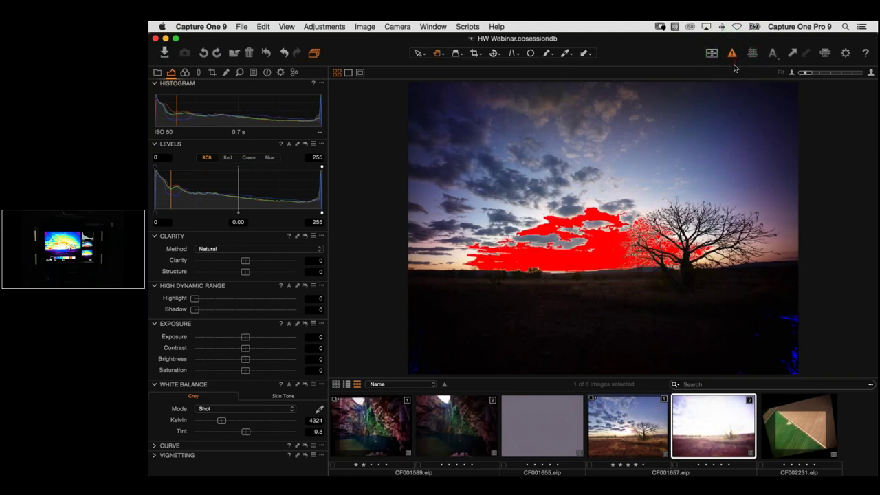
left_click(733, 59)
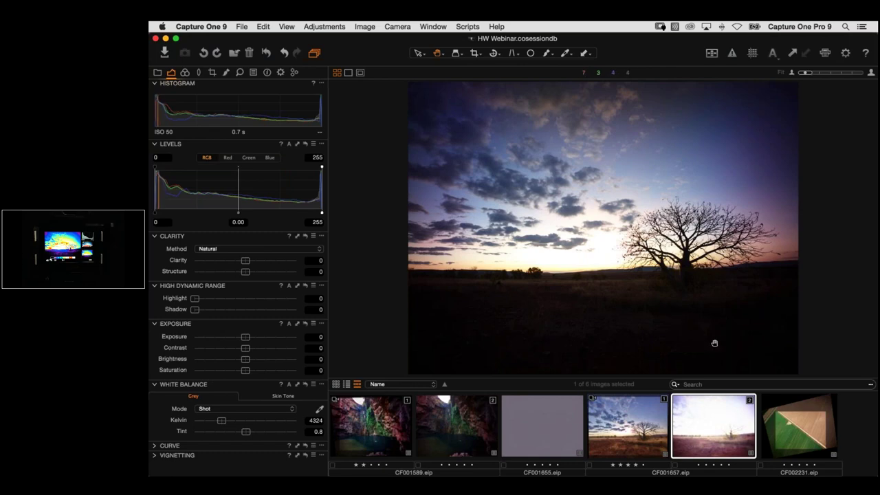
left_click_drag(255, 339, 294, 337)
double_click(264, 339)
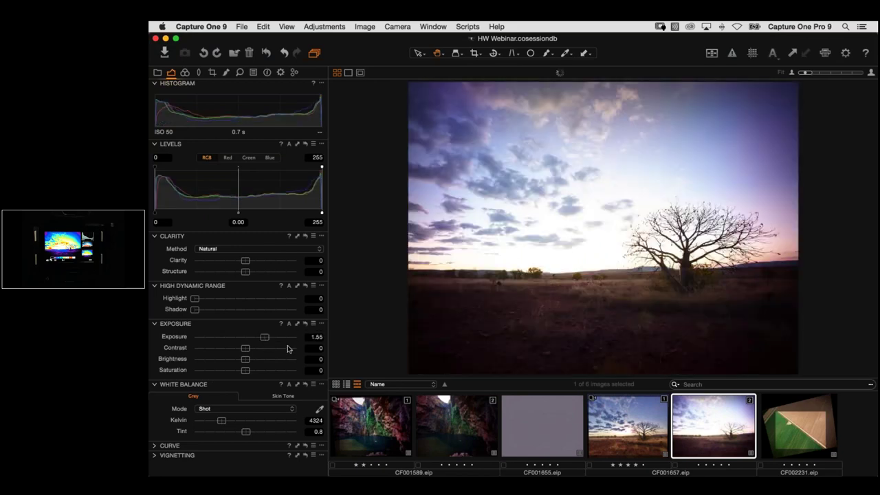
Open the edited first variant's local adjustments, compare the image with the Grass layer off and on, and show that layer's Color Editor
left_click(638, 437)
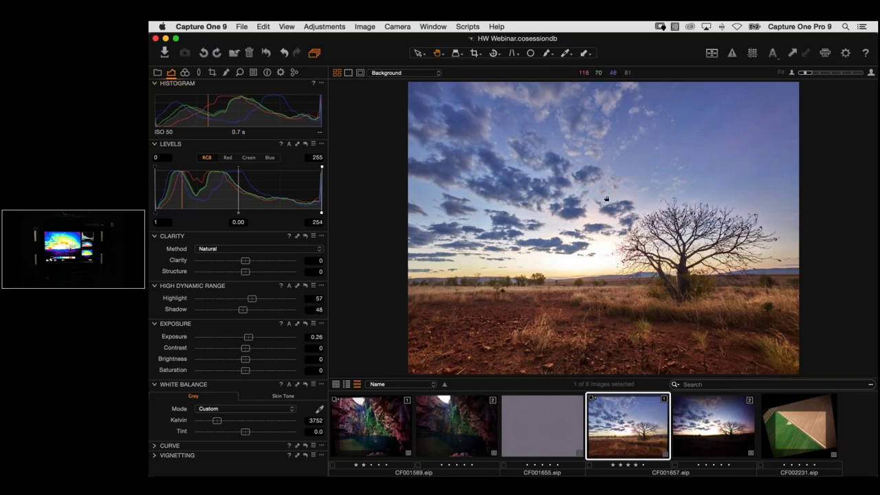
left_click(227, 72)
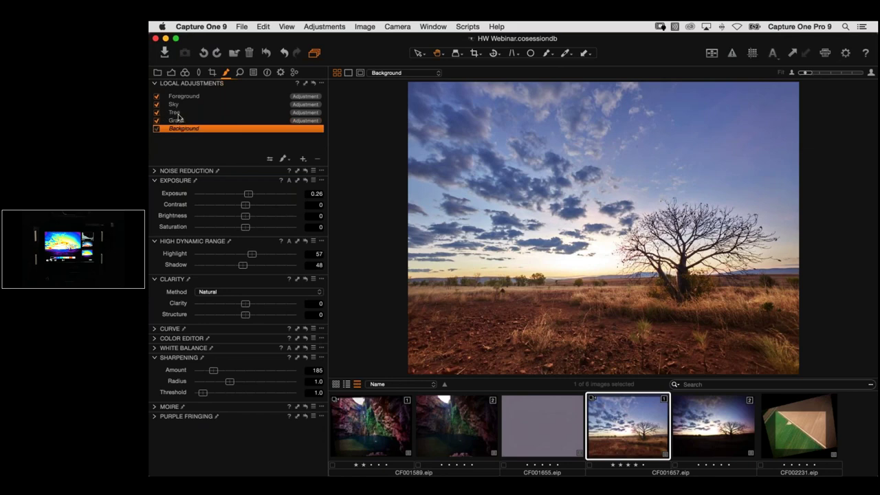
left_click(172, 121)
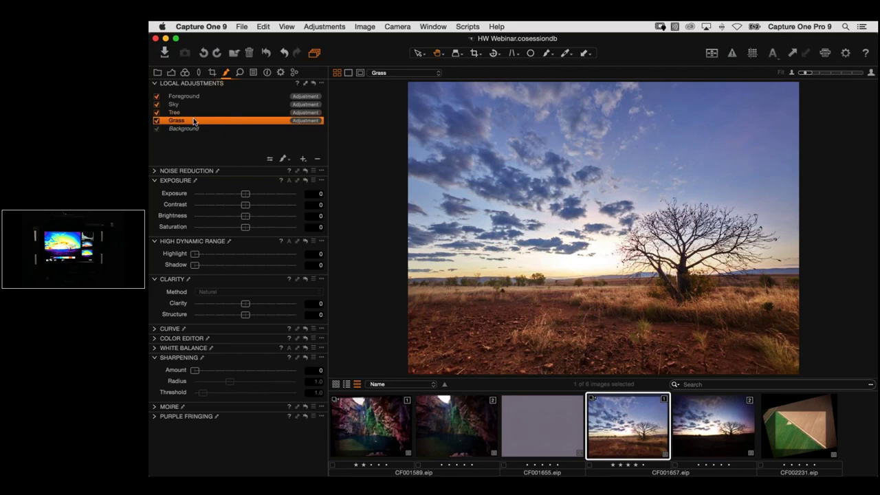
left_click(157, 121)
left_click(157, 121)
left_click(168, 338)
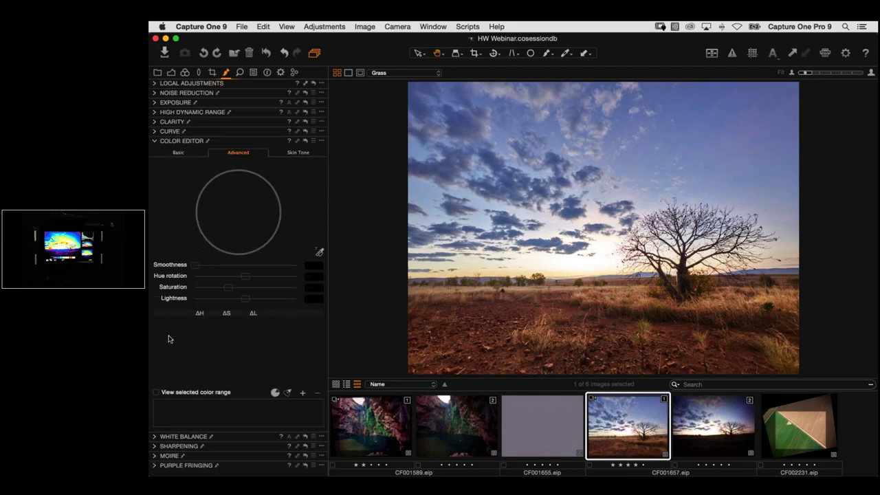
Show the layer list and exposure settings again, and compare the image with the Tree layer off and on
left_click(155, 84)
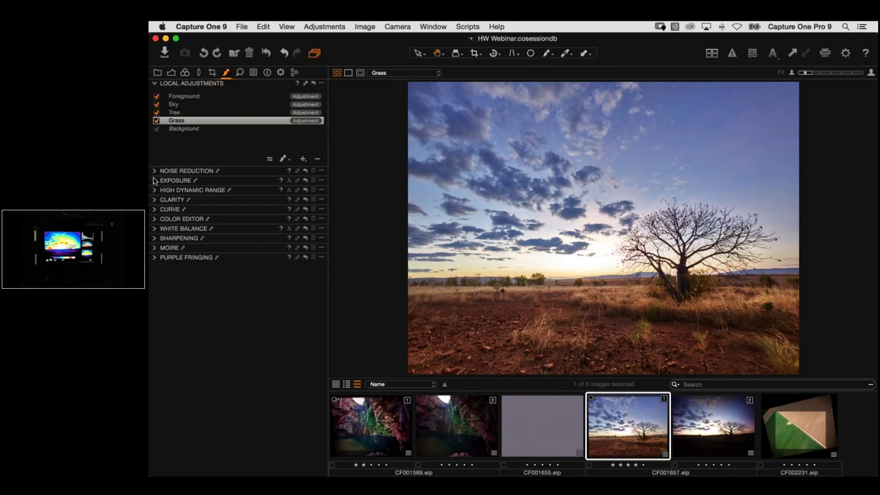
left_click(154, 180)
left_click(180, 114)
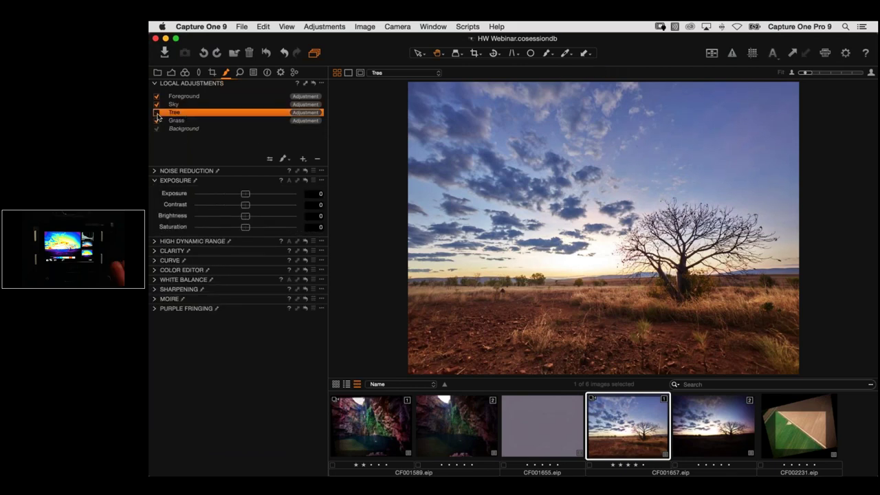
left_click(157, 113)
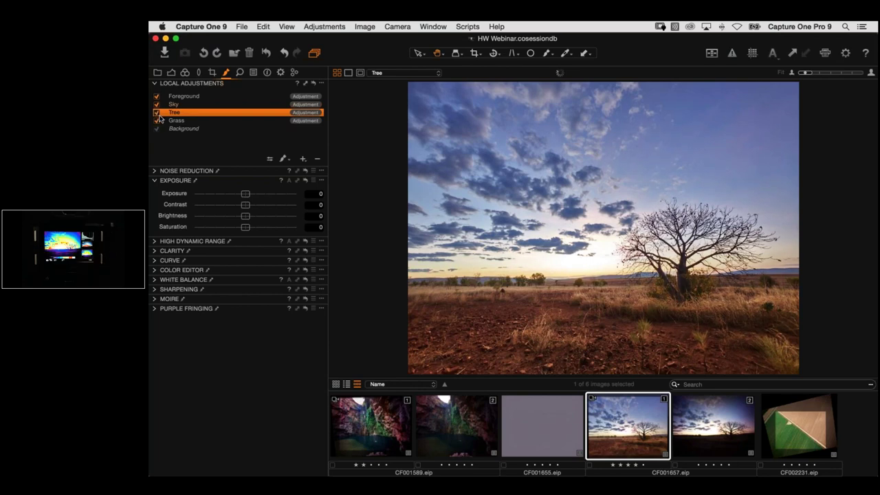
Turn the Tree layer back on, and compare the image with the Sky layer and the Foreground layer off and on
left_click(157, 113)
left_click(156, 105)
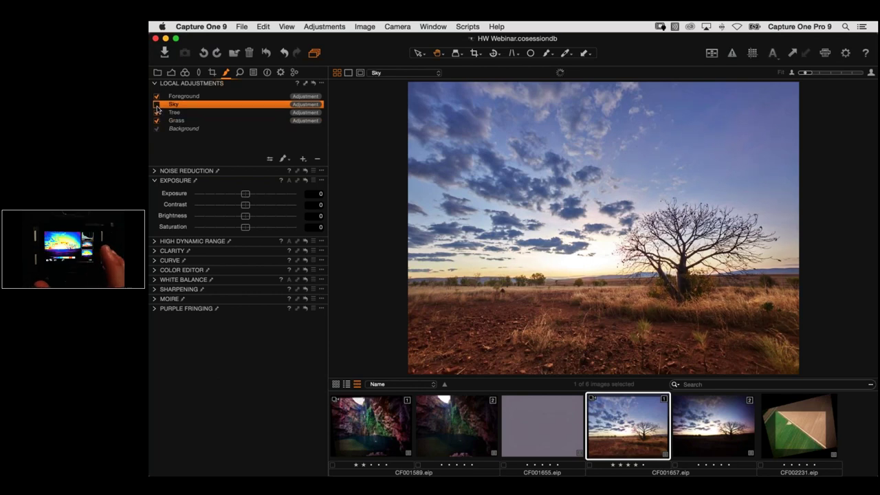
left_click(157, 105)
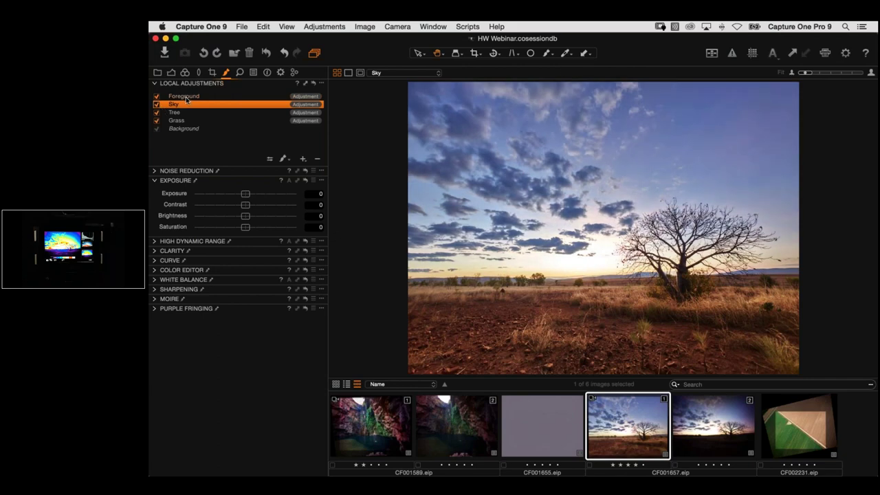
left_click(157, 96)
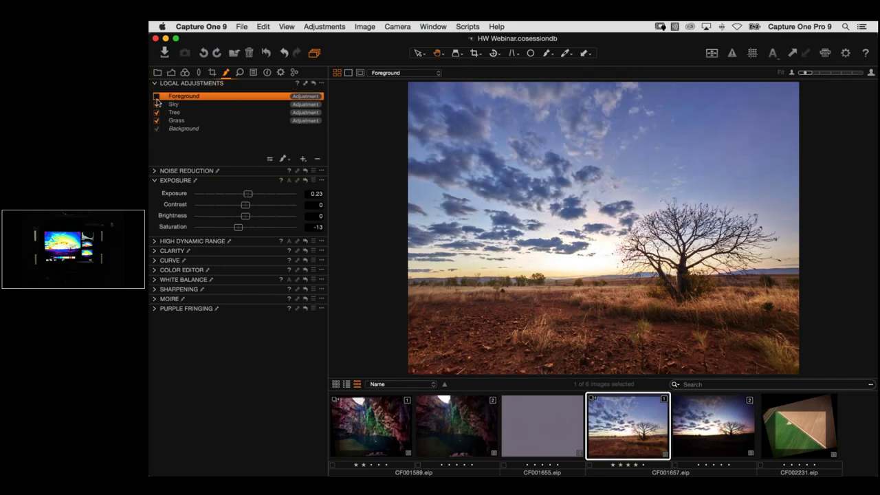
left_click(157, 97)
left_click(157, 97)
Show the White Balance settings and compare those of the Foreground layer with those of the Background
left_click(154, 280)
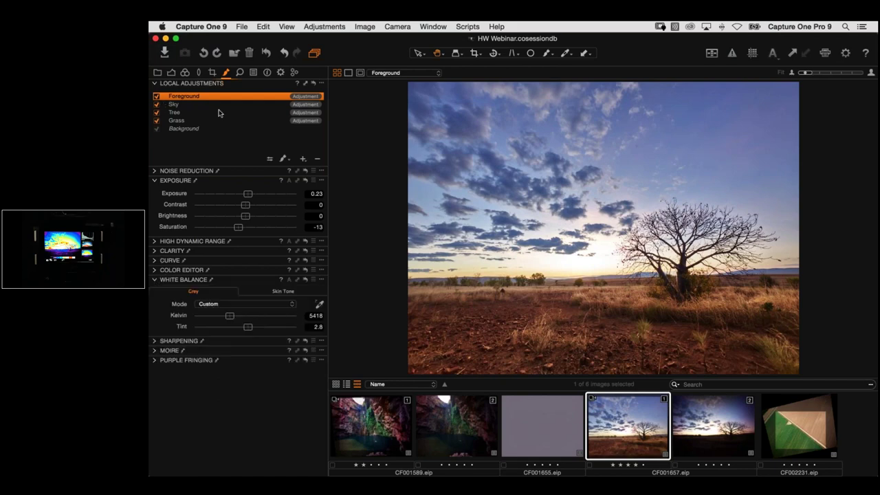
left_click(192, 130)
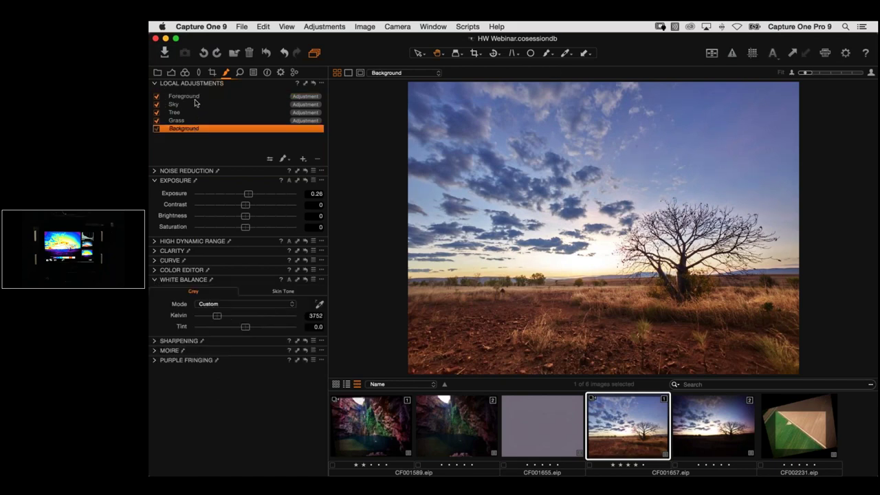
left_click(197, 98)
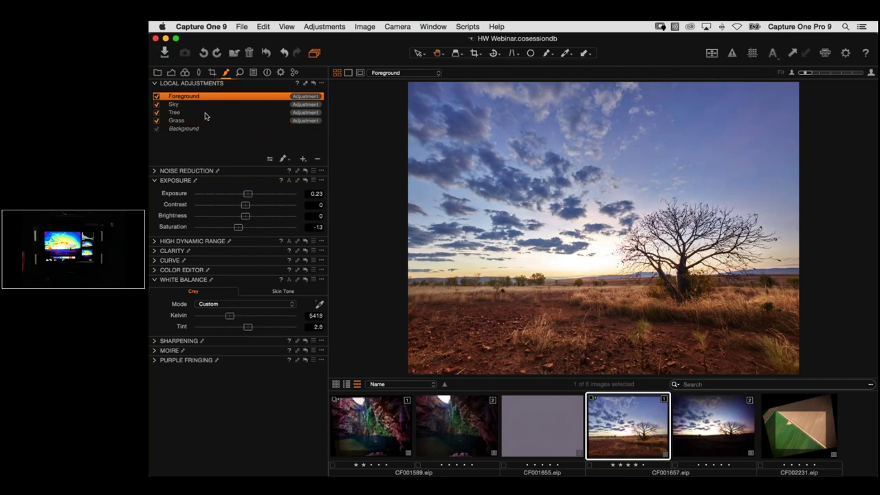
Examine the red rocks, the dry grass and the distant trees on the horizon at 100%, and return to the full image
left_click(445, 338)
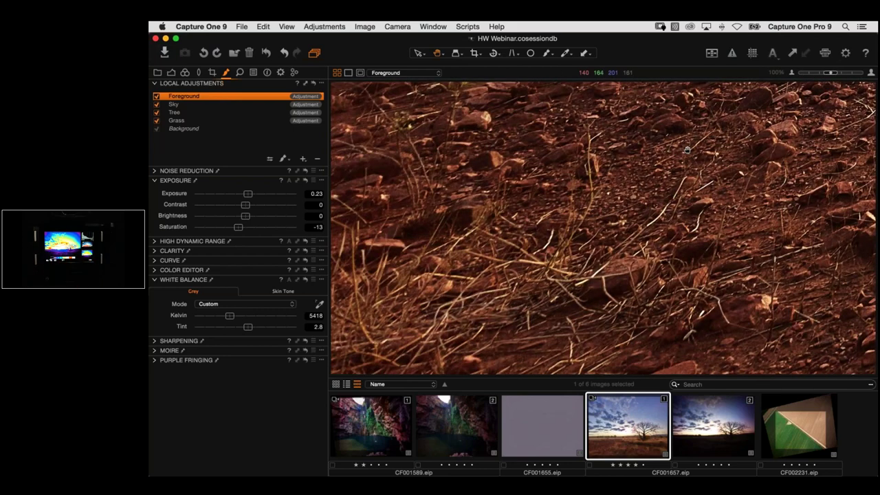
left_click_drag(687, 149, 692, 207)
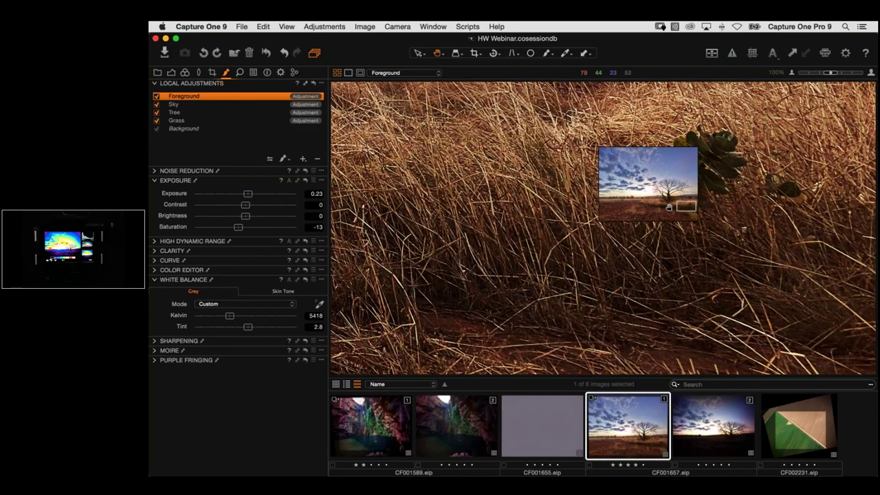
left_click_drag(668, 208, 624, 199)
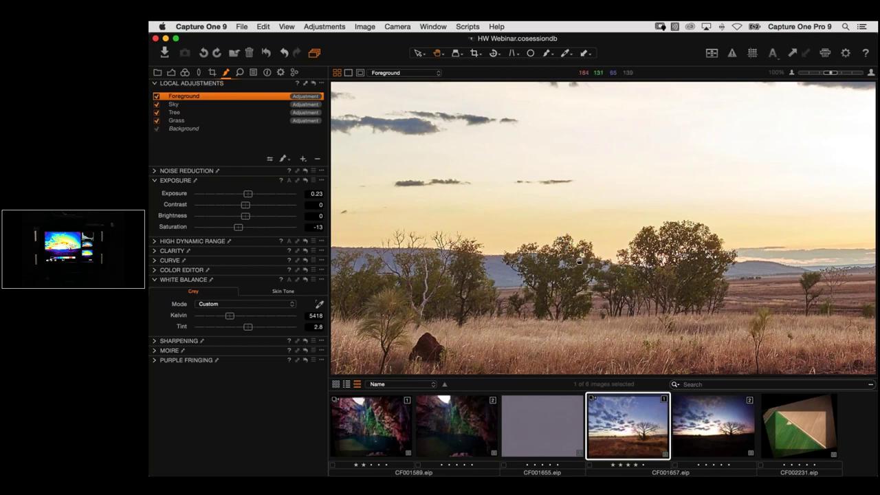
double_click(576, 260)
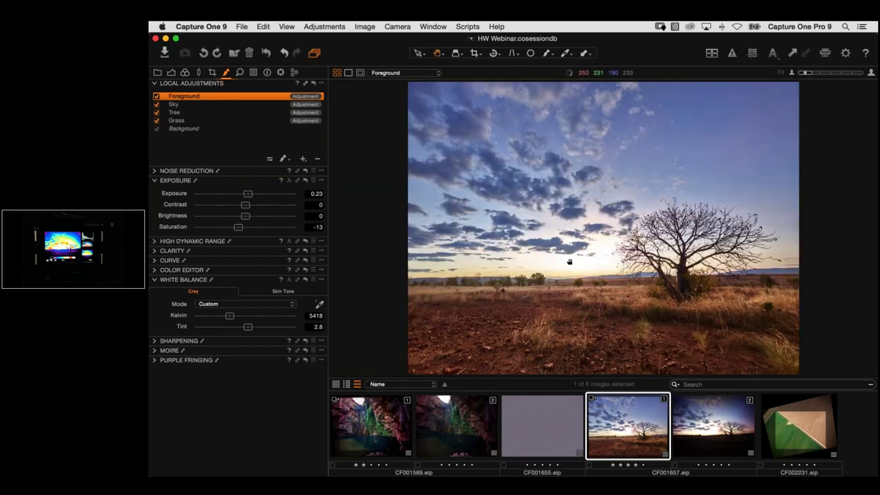
Review the Background and Foreground settings, show High Dynamic Range, and go through the Grass, Tree and Sky layers' values
left_click(196, 129)
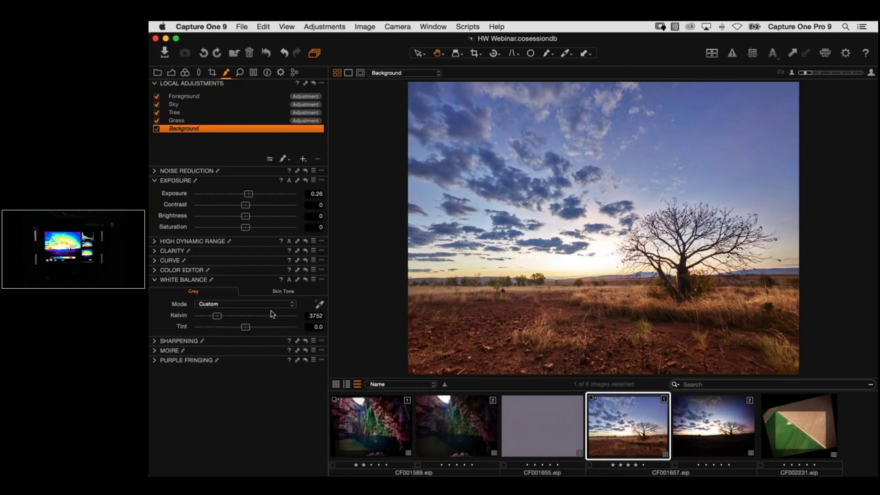
left_click(194, 98)
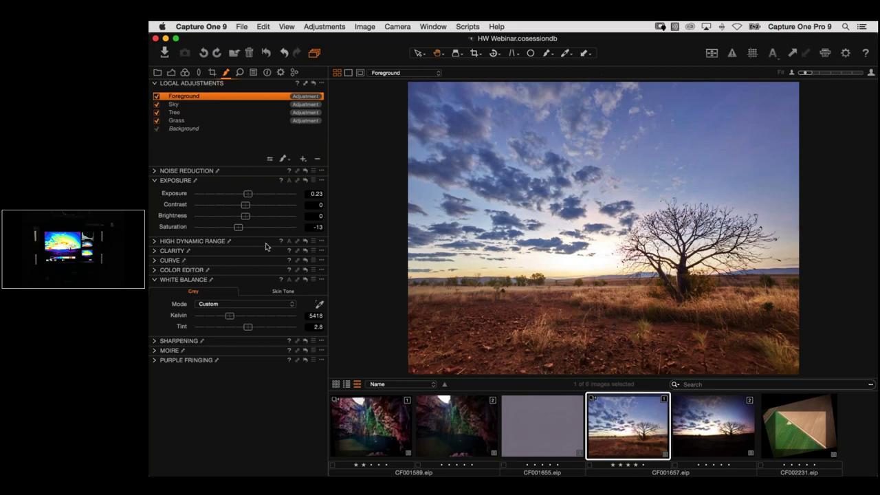
left_click(155, 242)
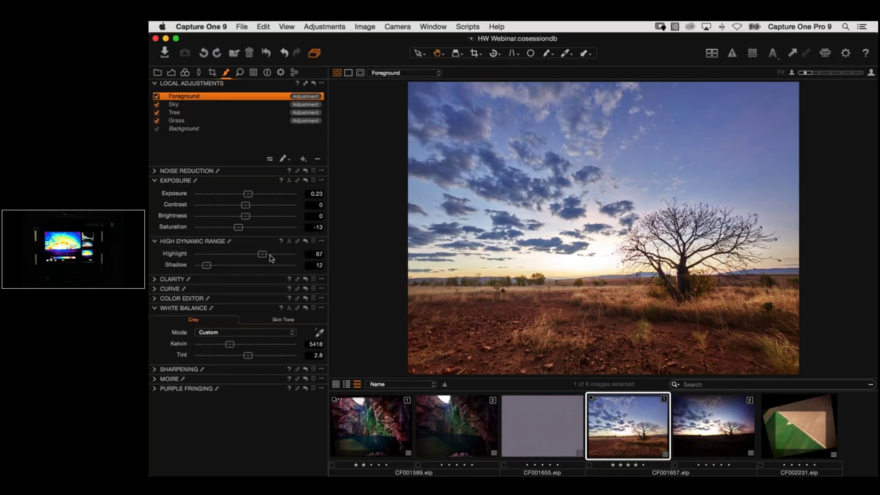
left_click(190, 122)
left_click(187, 113)
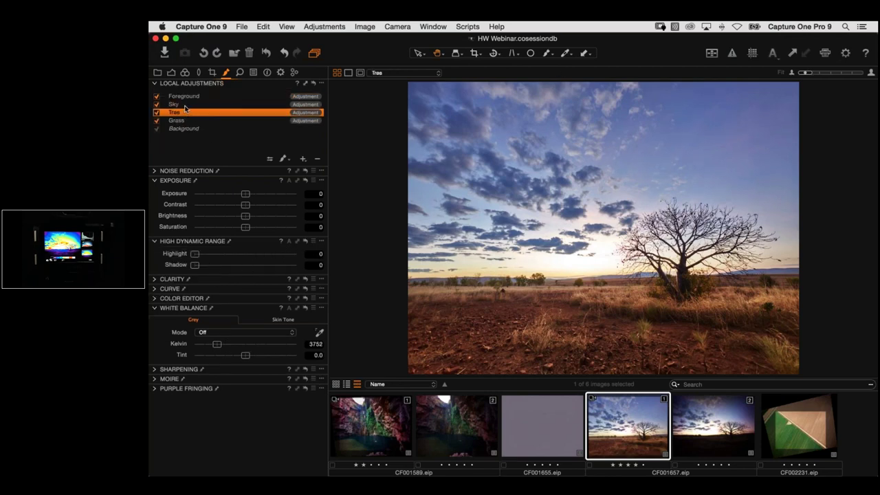
left_click(188, 104)
Set the Foreground layer's High Dynamic Range shadow to 28
left_click(193, 97)
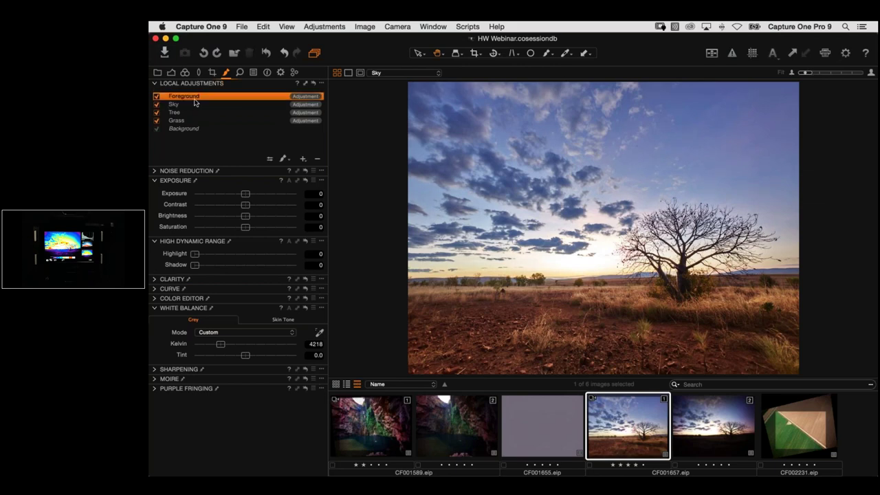
mouse_move(205, 265)
left_mouse_down()
mouse_move(262, 266)
mouse_move(217, 266)
left_mouse_up()
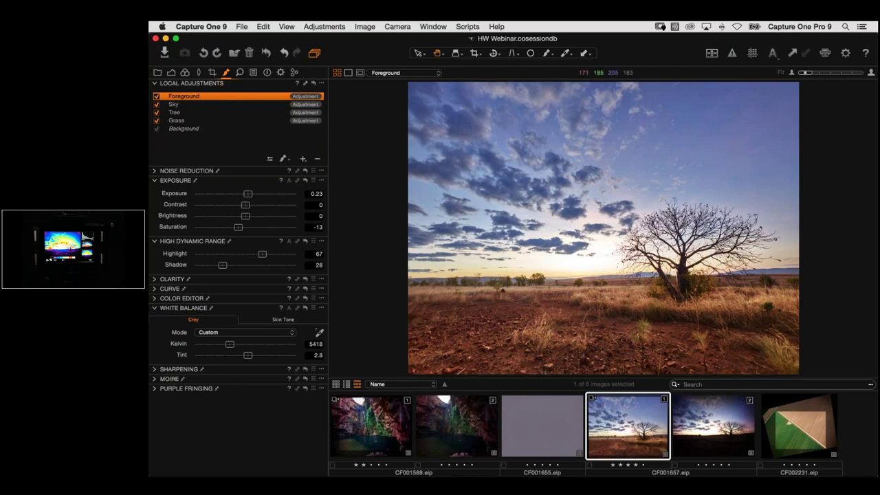
Show both sunset tree variants side by side at 100% on the tree trunk, and hide the thumbnail browser
left_click(712, 438, "super")
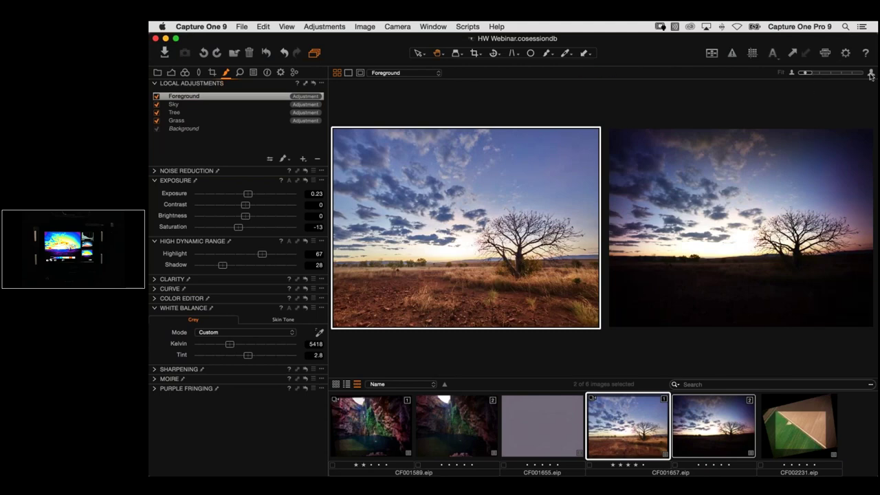
left_click(719, 138)
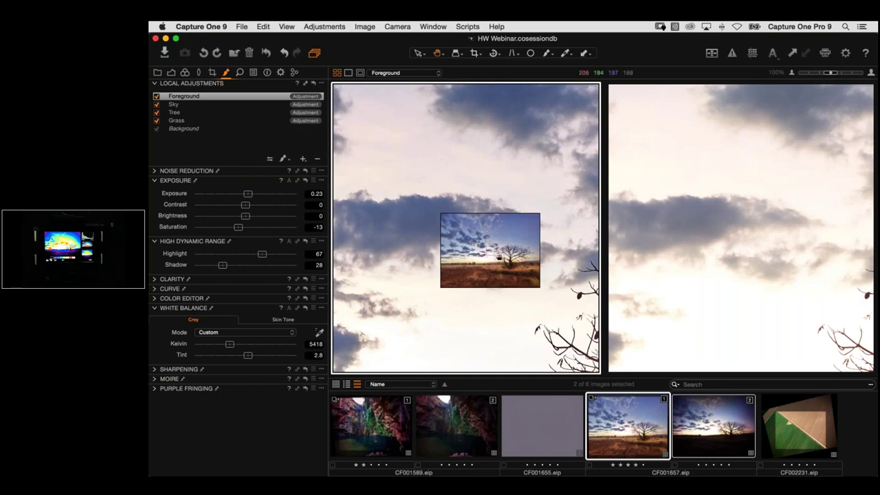
left_click(506, 260)
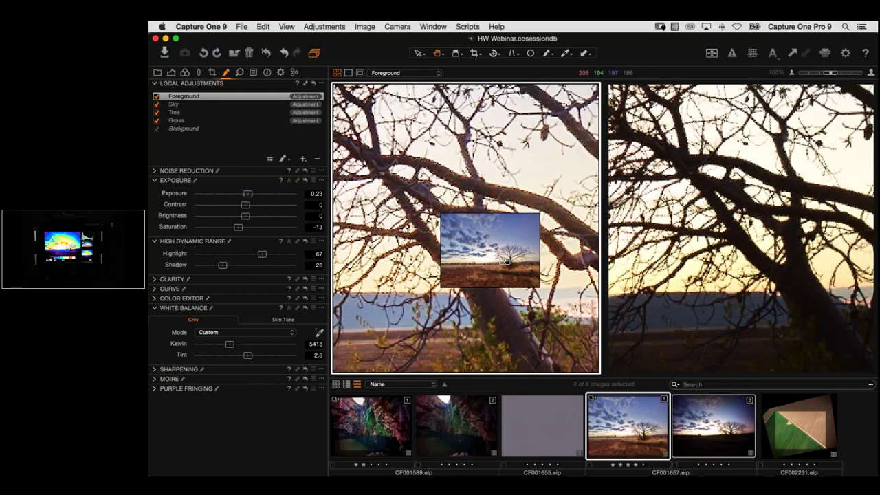
left_click_drag(506, 261, 470, 303)
key("super+b")
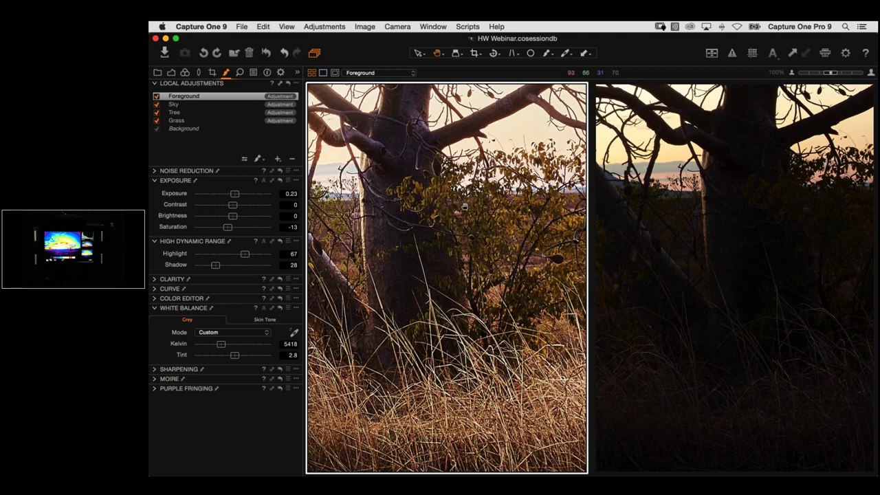
Bring the tree trunk into a matching position in both variants to compare their shadow detail
left_click_drag(464, 207, 483, 209)
left_click(689, 261)
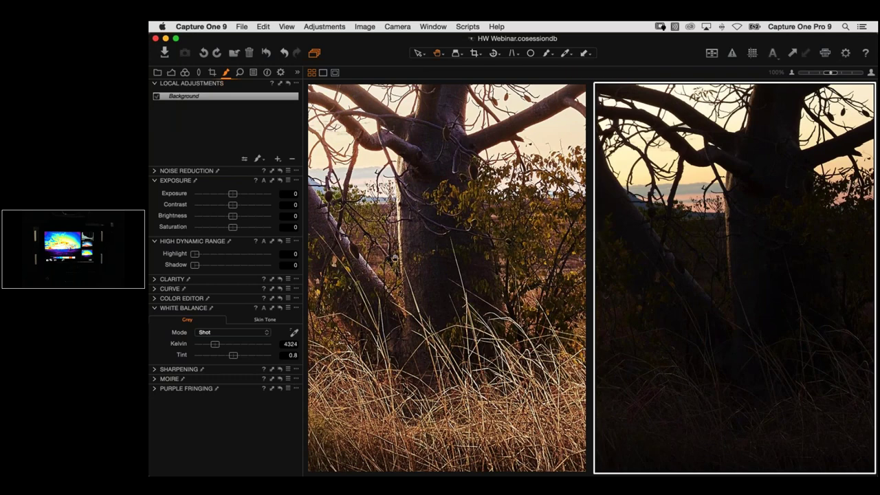
left_click_drag(758, 266, 667, 260)
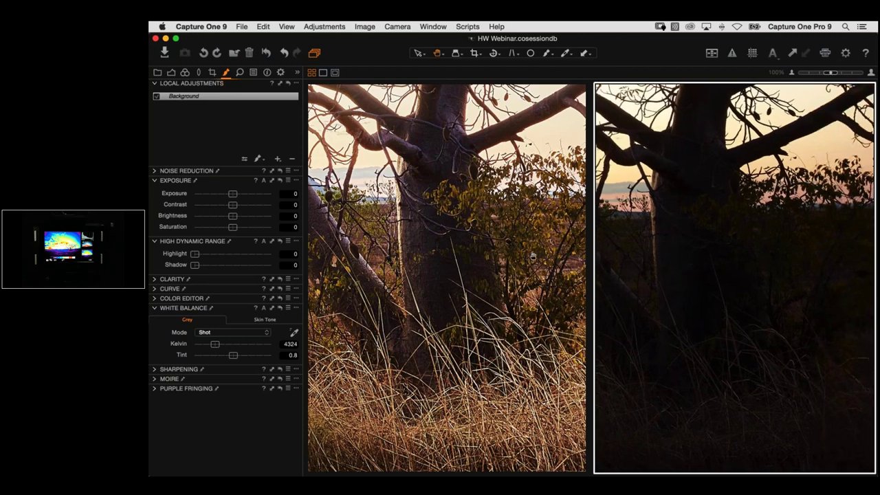
left_click(529, 257)
left_click_drag(528, 257, 509, 244)
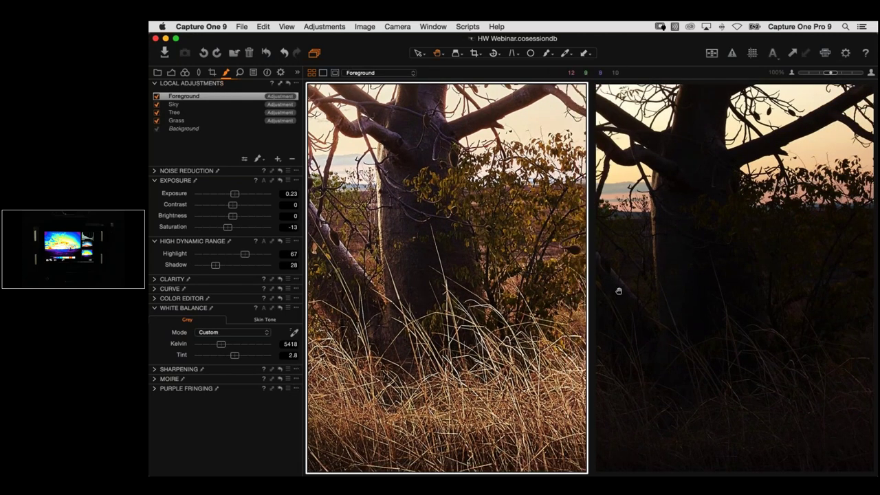
Try an exposure of 0.42 on the unedited second variant and undo it
left_click(671, 281)
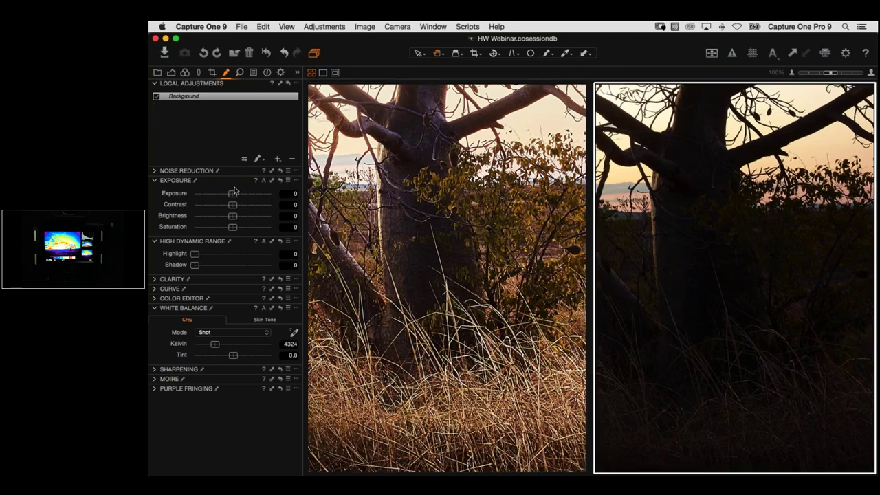
mouse_move(238, 195)
left_mouse_down()
mouse_move(264, 201)
mouse_move(247, 198)
left_mouse_up()
key("super+z")
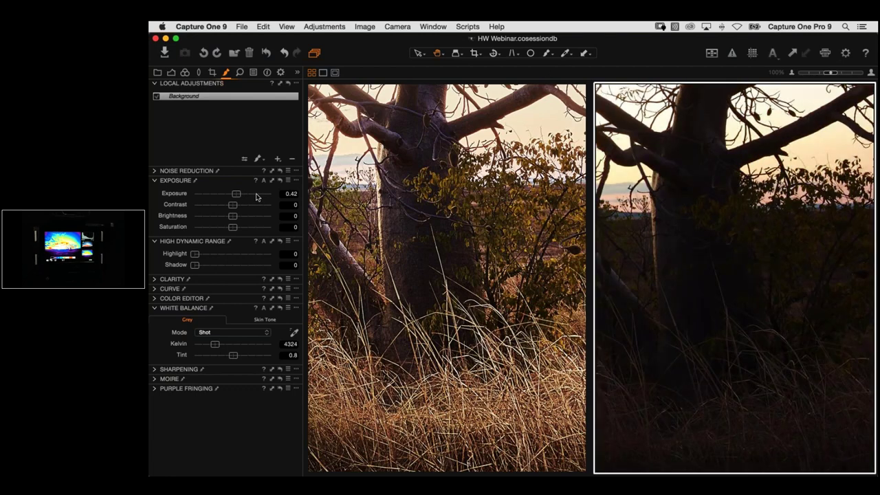
key("super+shift+z")
key("super+z")
Reposition the trunk in both variants, try a higher exposure on the unedited one, and reset it to 0
left_click(435, 220)
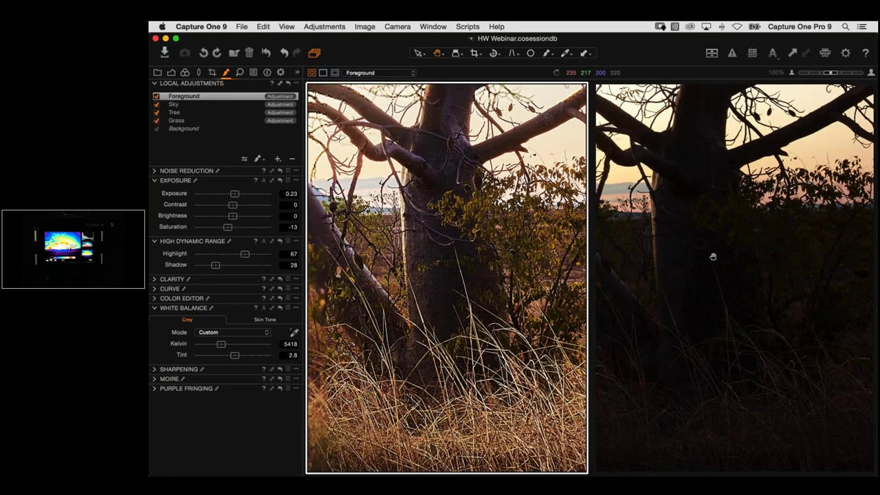
left_click(713, 257)
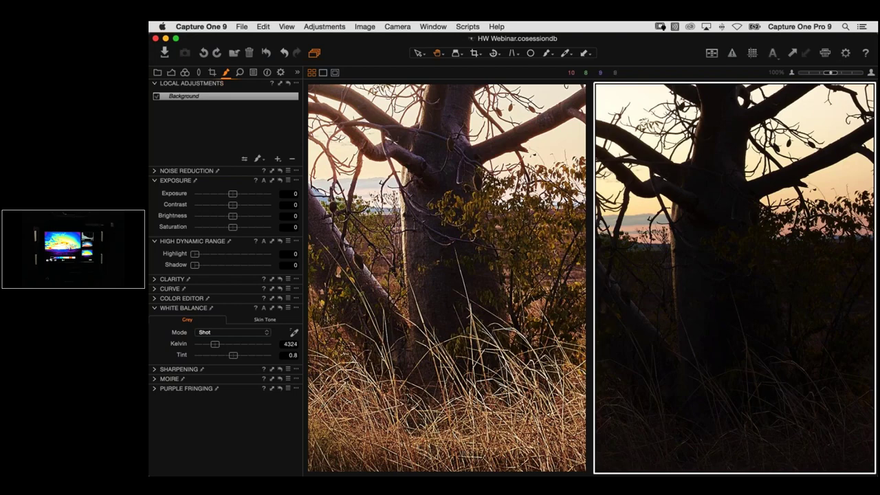
mouse_move(233, 195)
left_mouse_down()
mouse_move(261, 199)
mouse_move(236, 196)
mouse_move(249, 196)
left_mouse_up()
double_click(250, 196)
Bring back the thumbnail browser, open the aerial farmland image CF002231.eip fitted to the viewer, and hide the browser again
key("super+f")
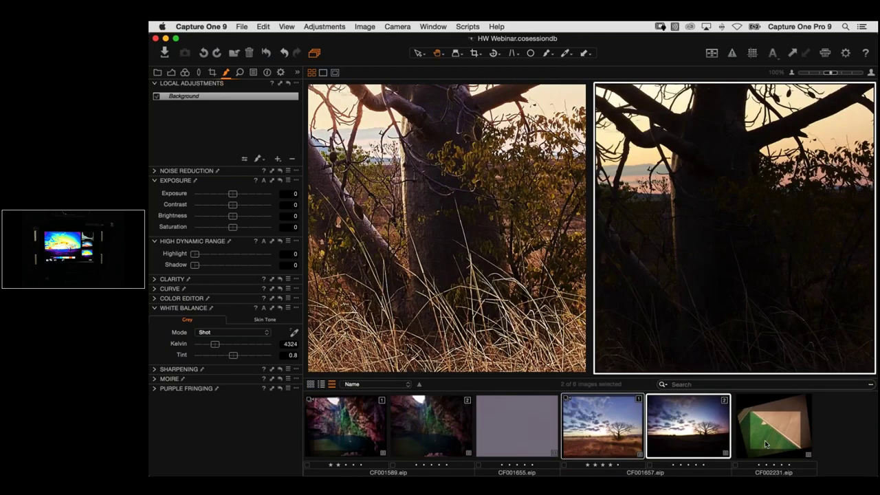
left_click(766, 442)
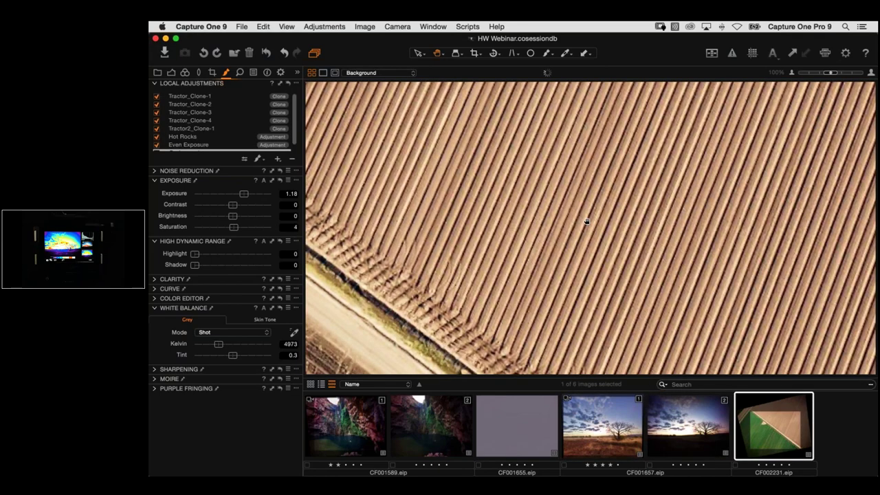
left_click_drag(586, 222, 600, 239)
key("super+0")
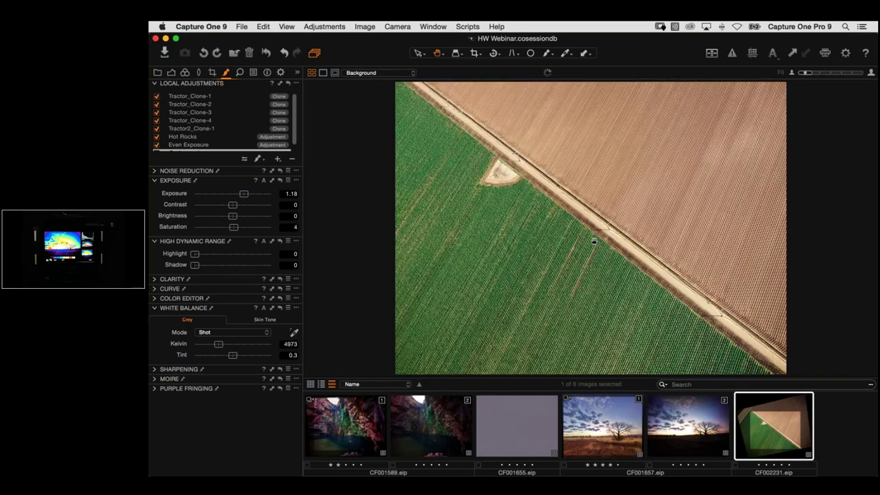
key("super+0")
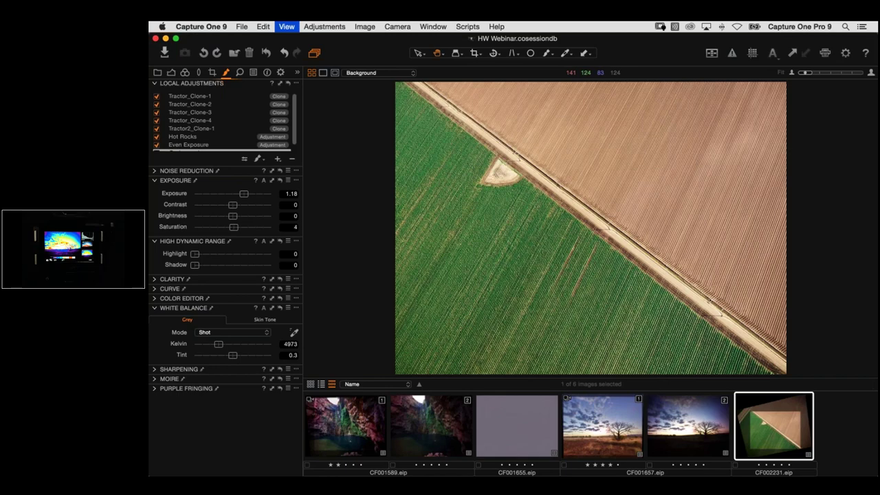
key("super+b")
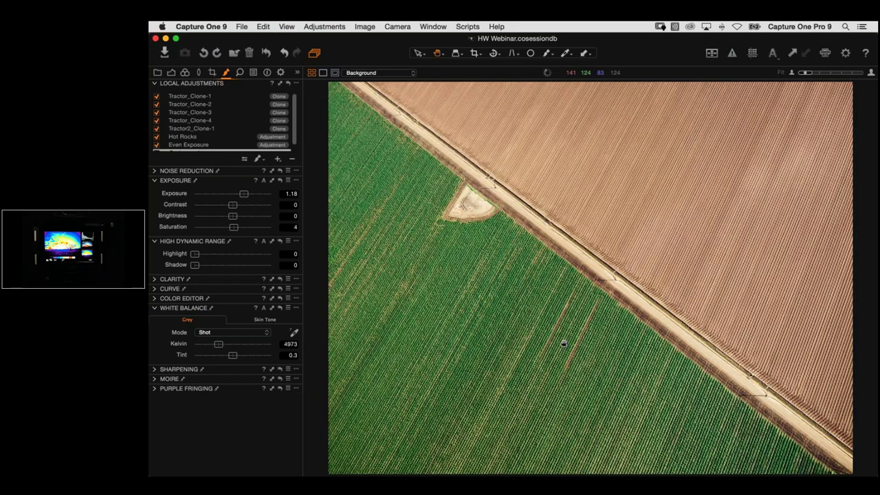
Show the layer list down to Background, and examine the dirt road and power pole between the fields at 100%
scroll(220, 117, "down", 1)
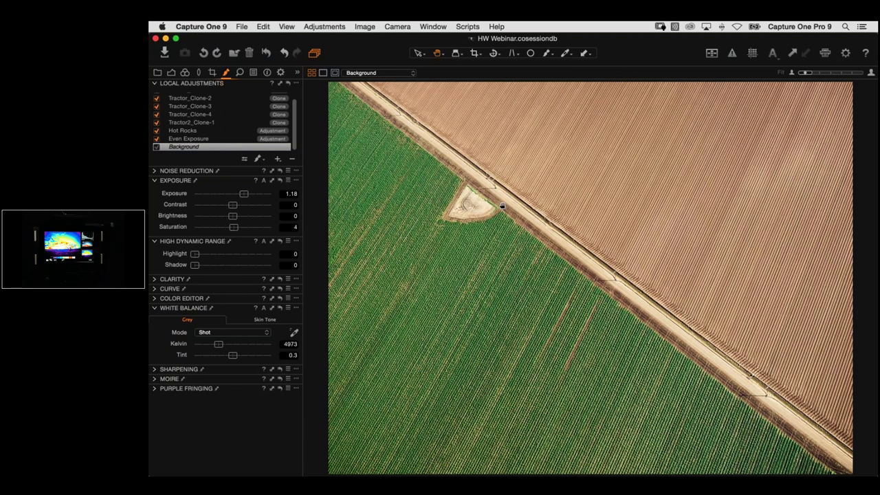
left_click(513, 228)
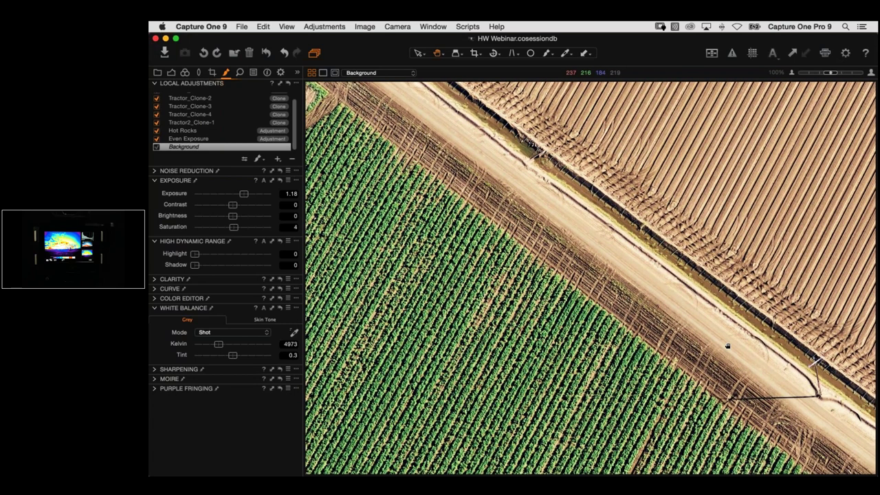
left_click_drag(727, 345, 508, 231)
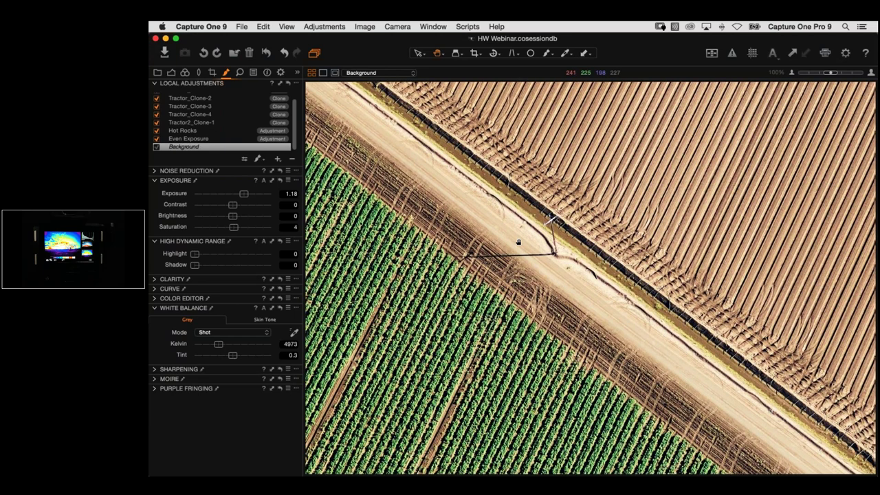
Inspect the road and bare triangular patch at 100%, and compare the fitted image with the Even Exposure layer off and on
left_click_drag(518, 242, 688, 362)
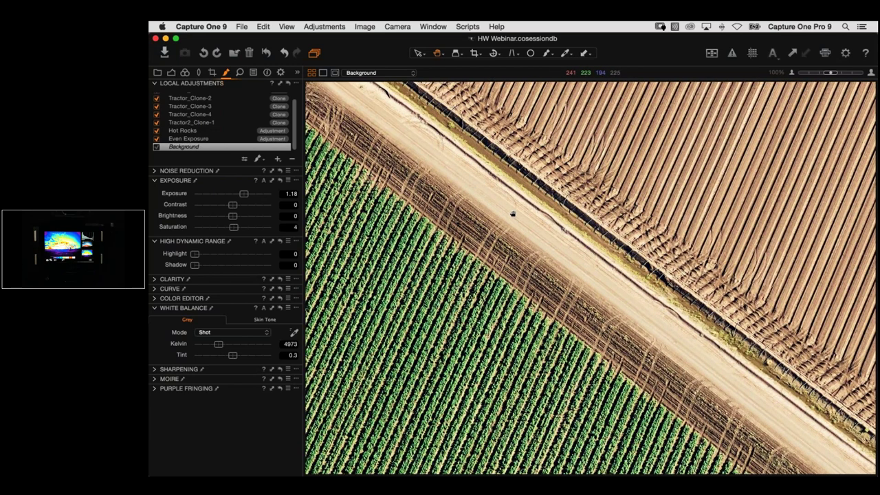
left_click_drag(512, 213, 610, 298)
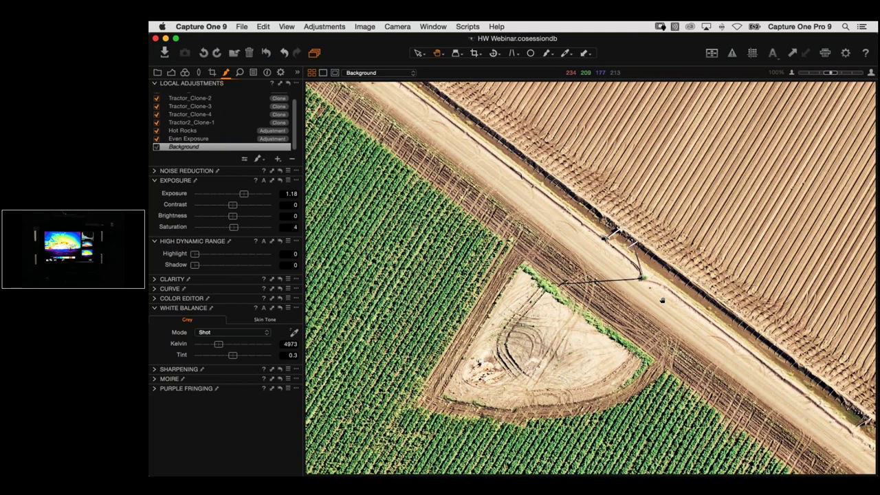
left_click_drag(662, 301, 650, 255)
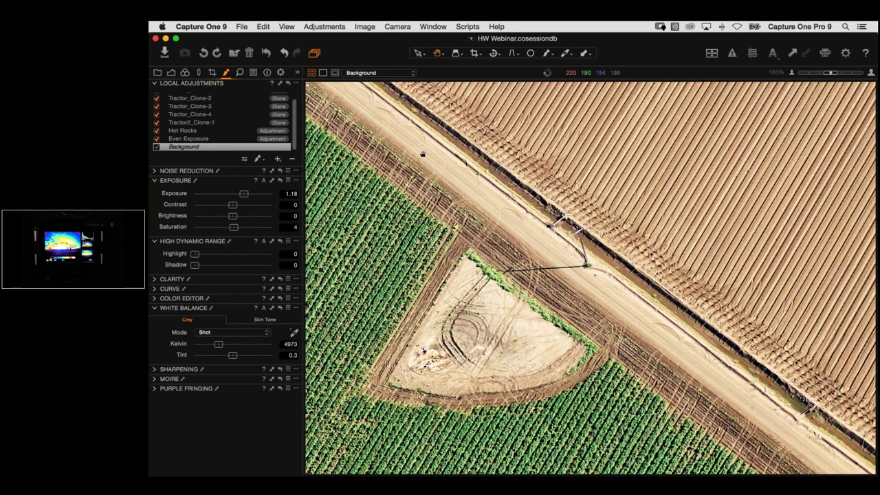
left_click(164, 138)
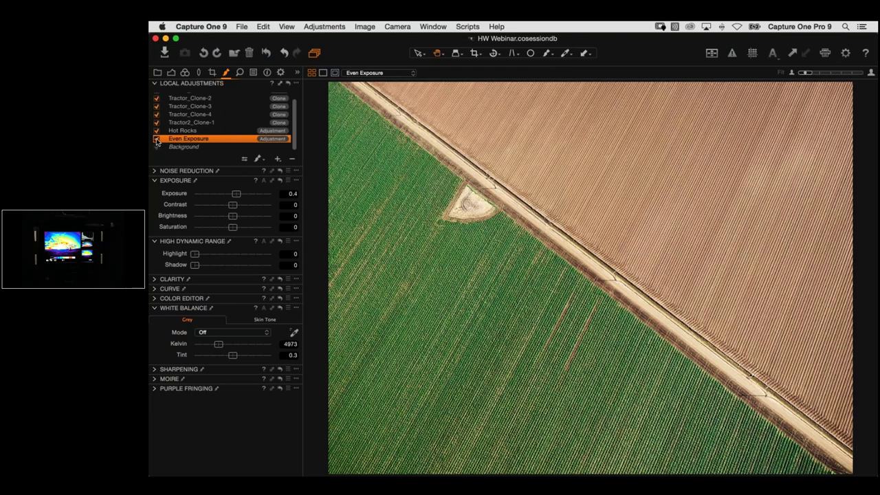
left_click(157, 139)
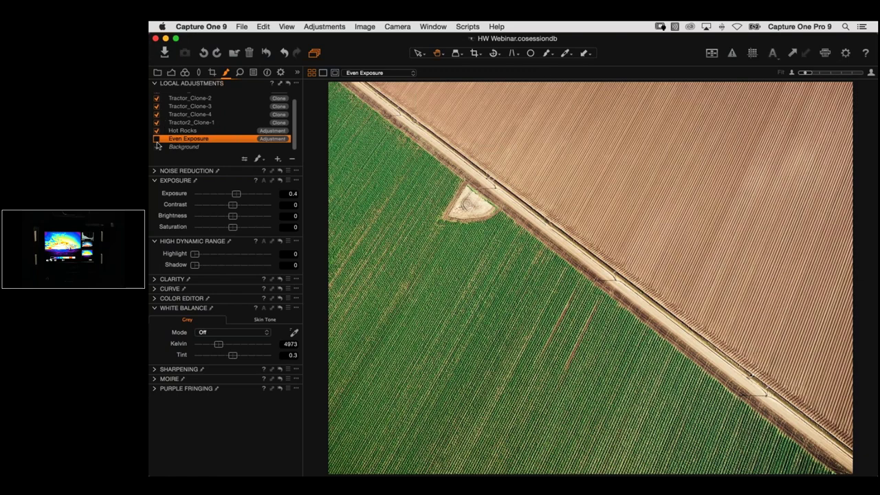
left_click(157, 140)
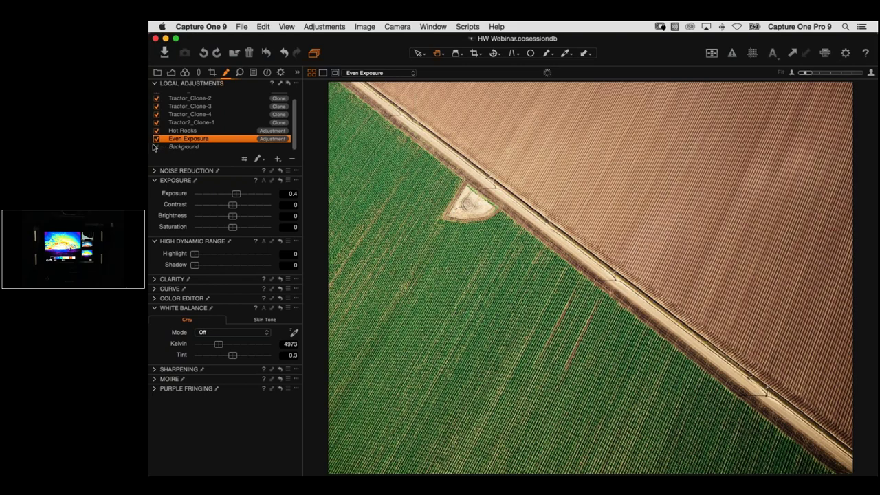
Show and hide the Even Exposure layer's mask several times to examine its coverage across the fields, leaving it hidden
left_click(154, 147)
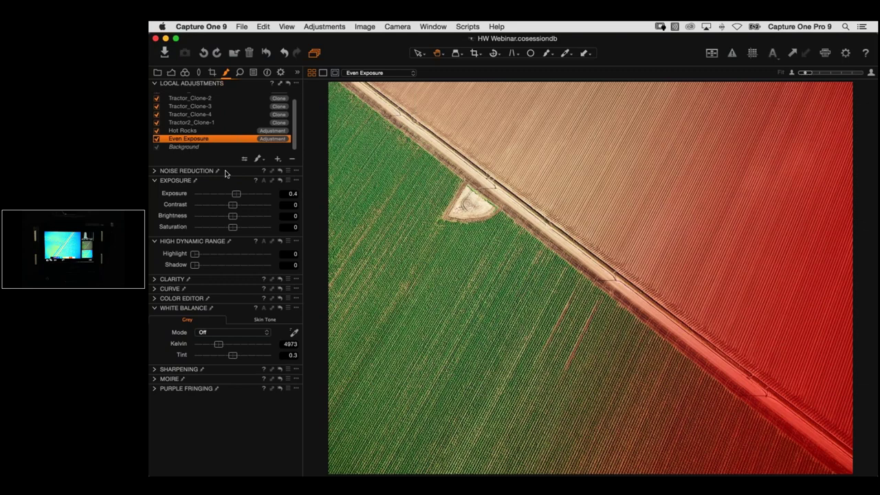
key("m")
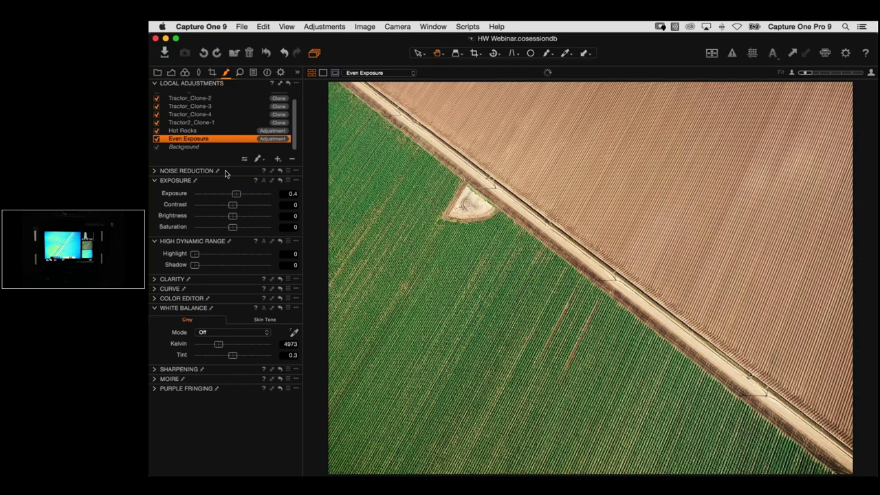
key("m")
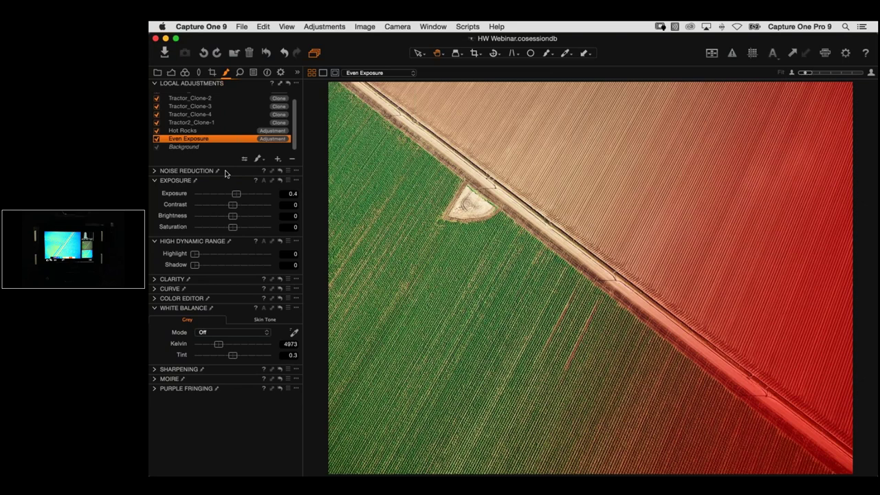
key("m")
key("m")
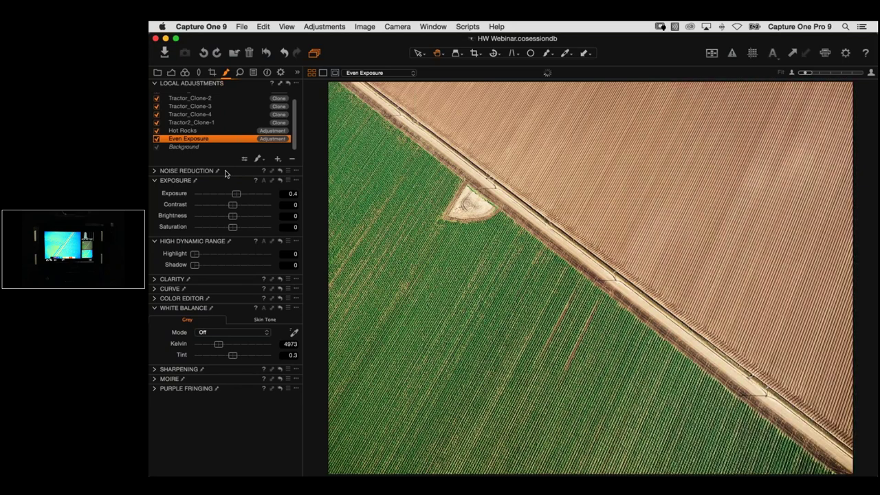
key("m")
key("m")
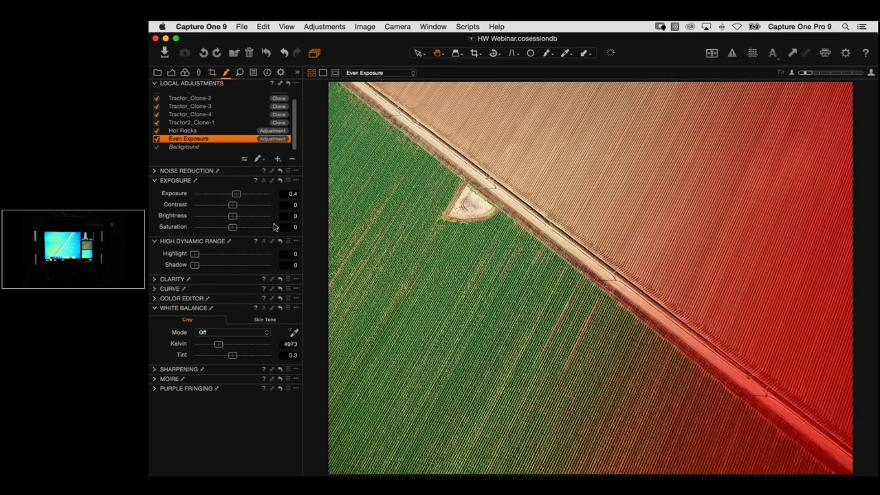
key("m")
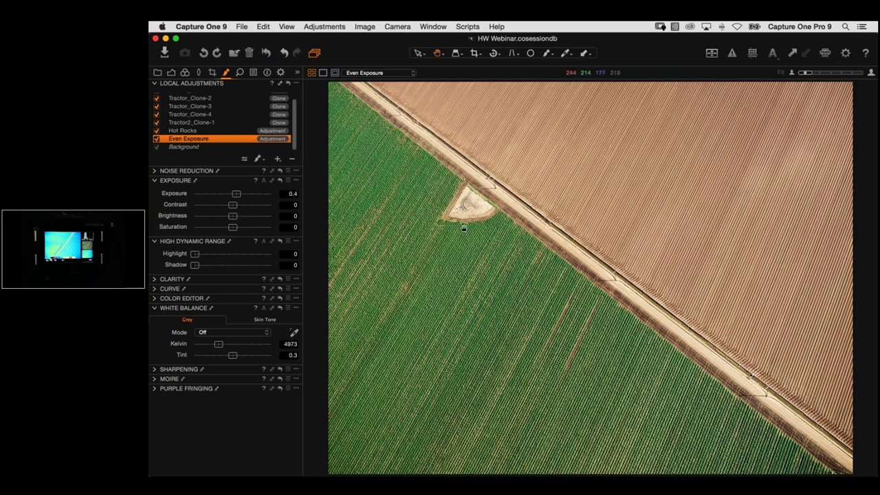
View the triangular patch at 100% and switch off Tractor2_Clone-1 and Tractor_Clone-4 through Tractor_Clone-1 to inspect the area without cloning
key("super+alt+0")
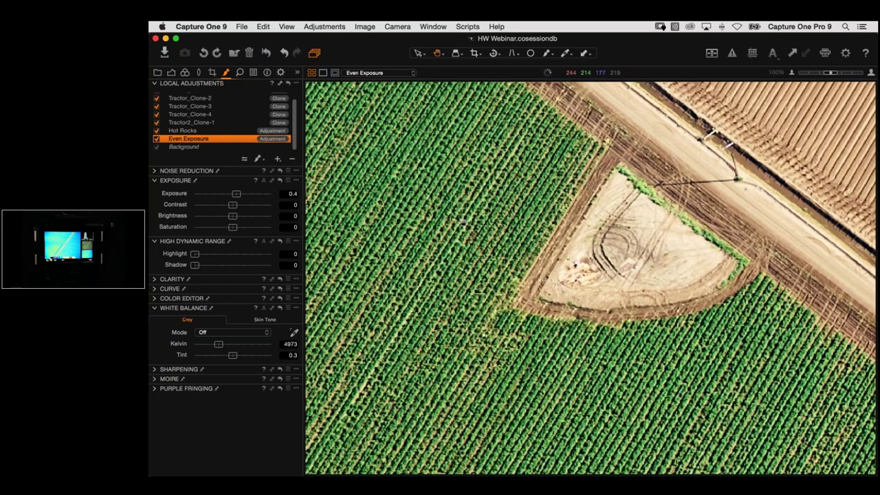
left_click(157, 122)
left_click(157, 115)
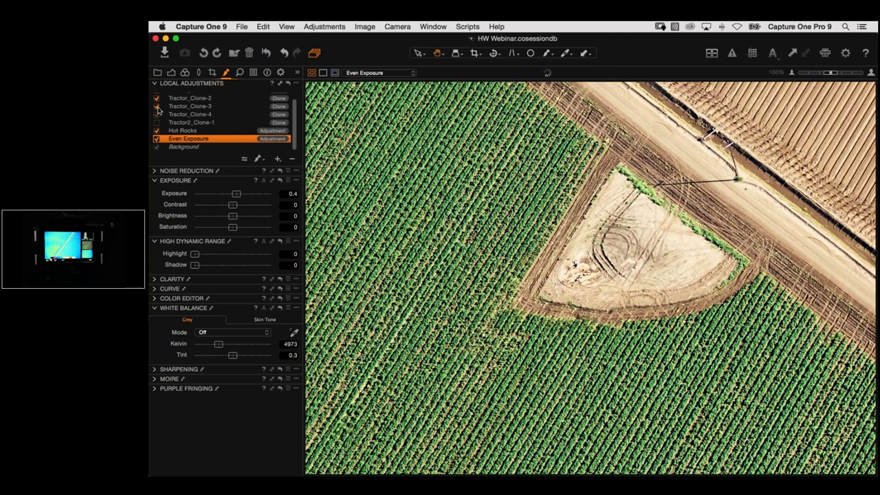
left_click(157, 106)
left_click(156, 98)
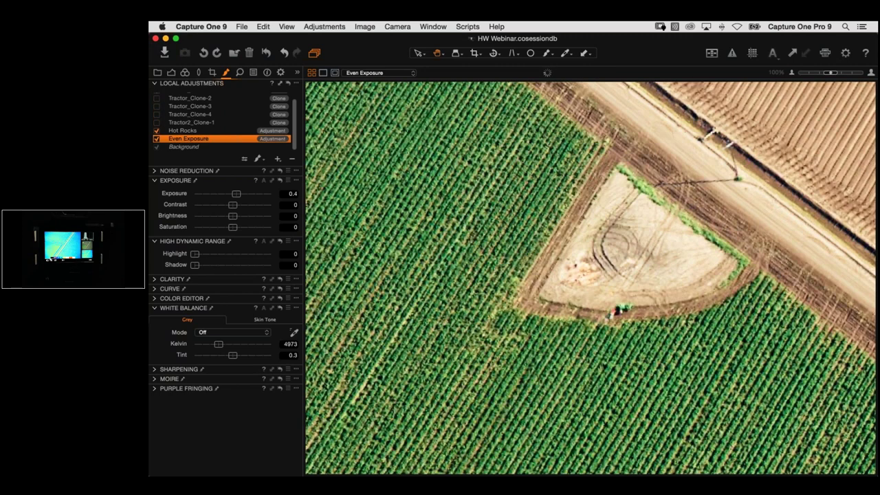
scroll(254, 108, "up", 1)
left_click(157, 96)
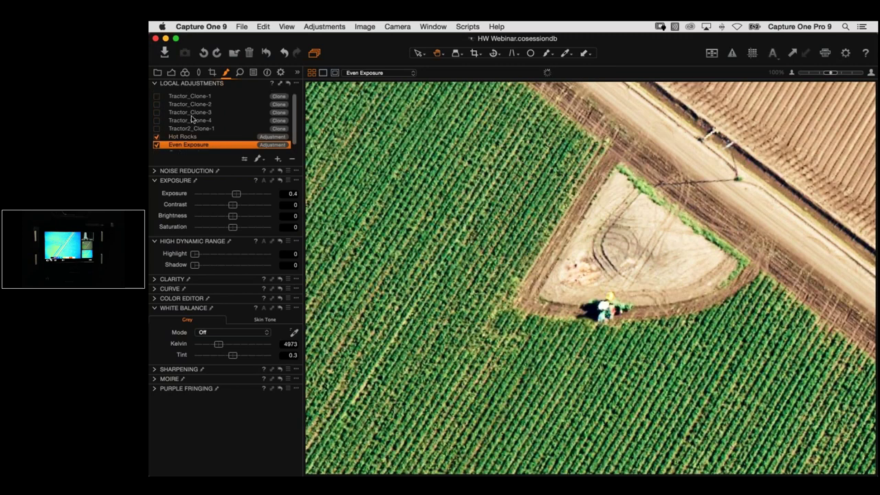
Switch all five tractor clone layers back on, from Tractor2_Clone-1 up to Tractor_Clone-1
scroll(295, 128, "down", 1)
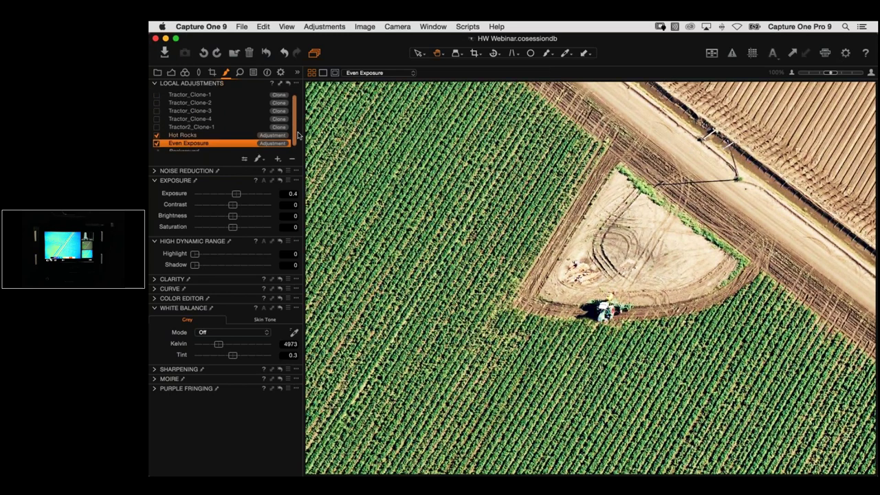
scroll(299, 136, "down", 1)
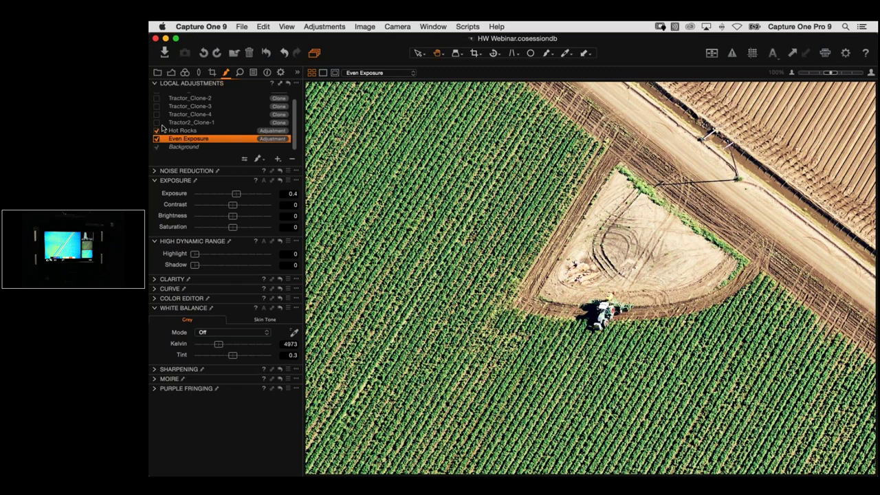
left_click_drag(156, 127, 156, 98)
scroll(159, 101, "up", 1)
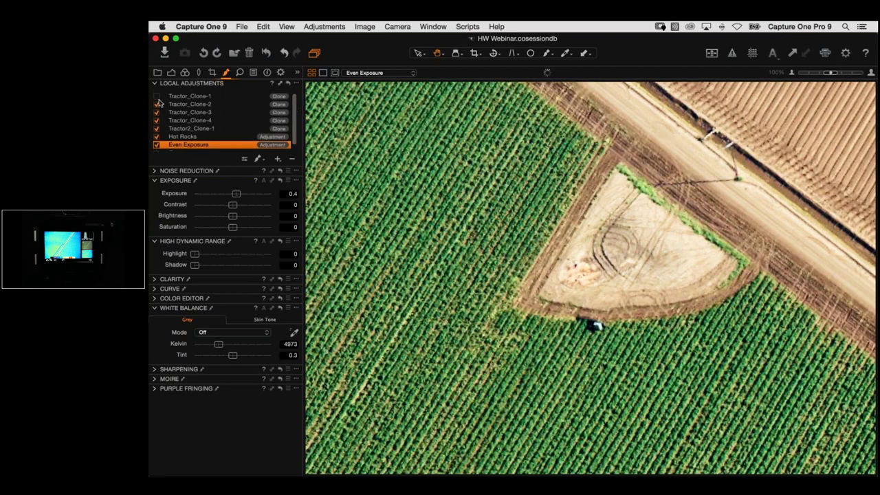
left_click(157, 96)
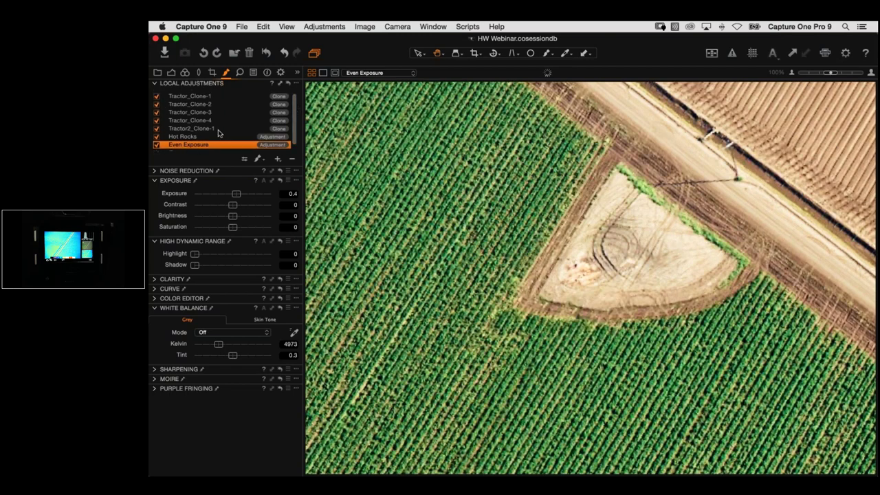
Activate the mask brush and review the Tractor2_Clone-1, Tractor_Clone-4 and Hot Rocks layers one after another
left_click(204, 128)
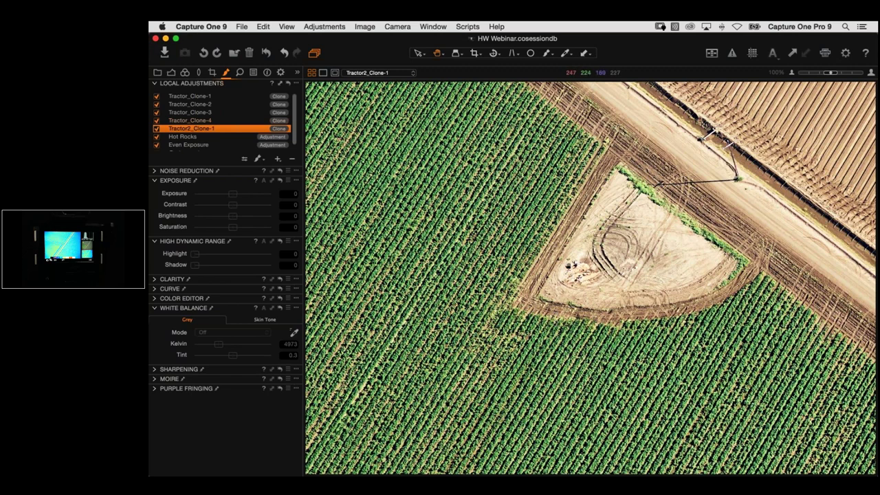
left_click(546, 53)
left_click(199, 121)
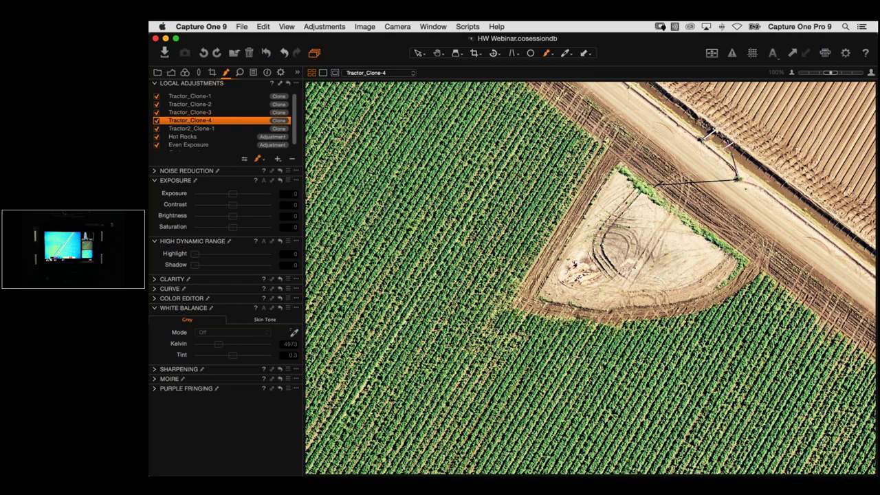
left_click(195, 140)
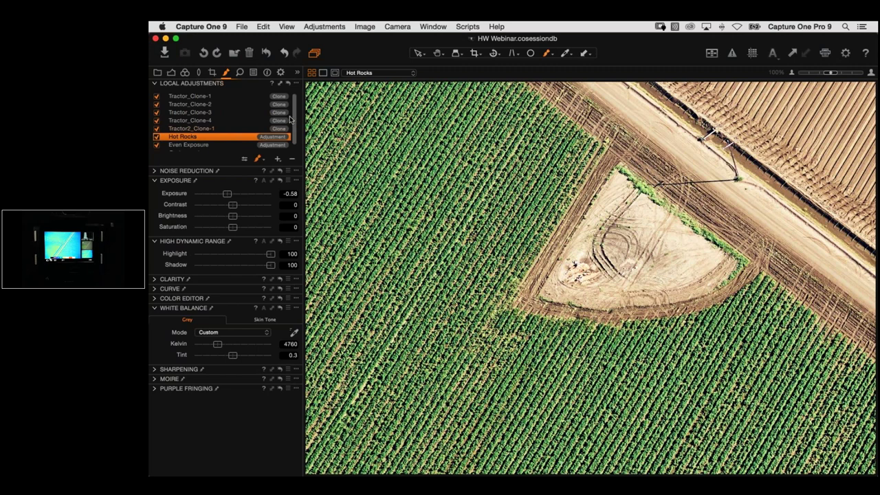
Compare the patch with Tractor_Clone-1 and Tractor_Clone-2 each switched off and back on
left_click(215, 101)
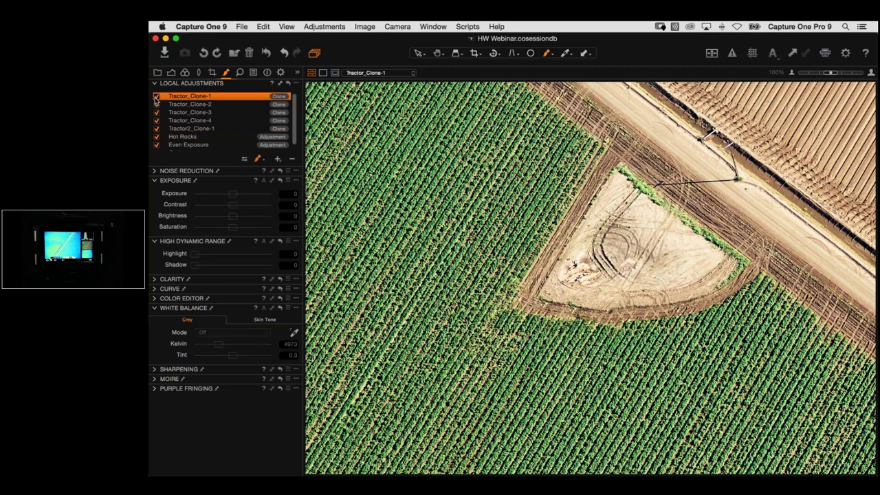
left_click(157, 96)
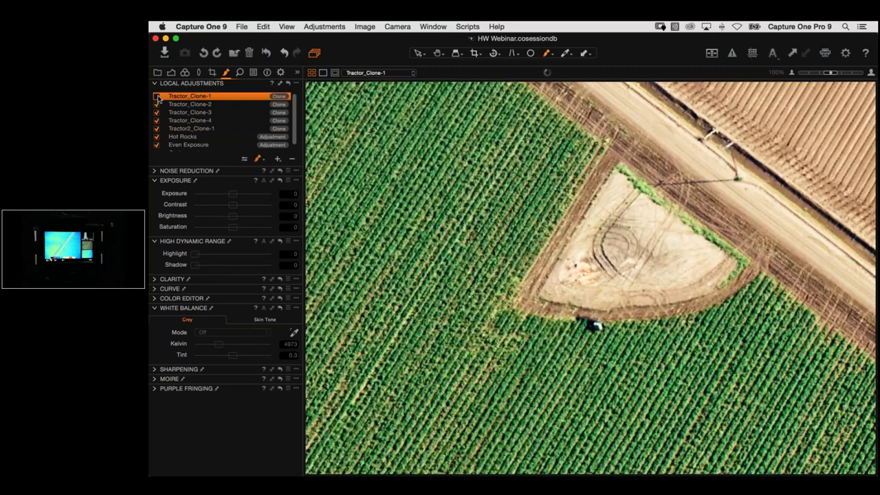
left_click(157, 97)
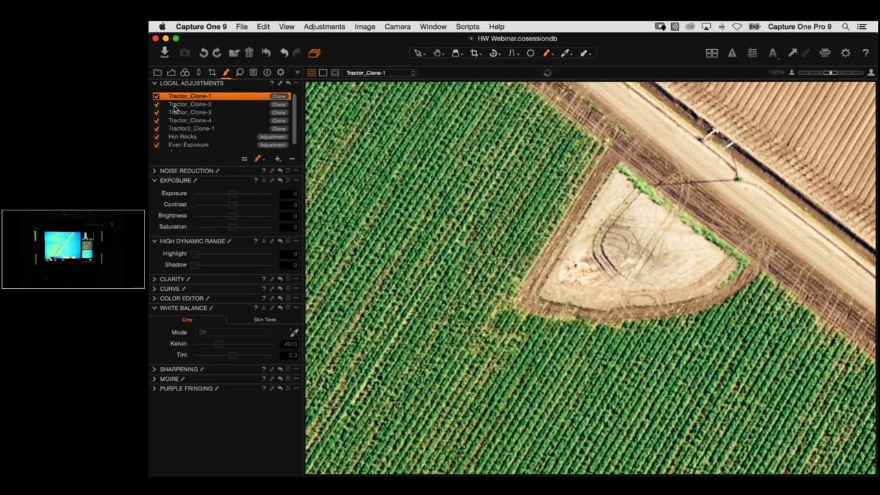
left_click(158, 105)
left_click(157, 105)
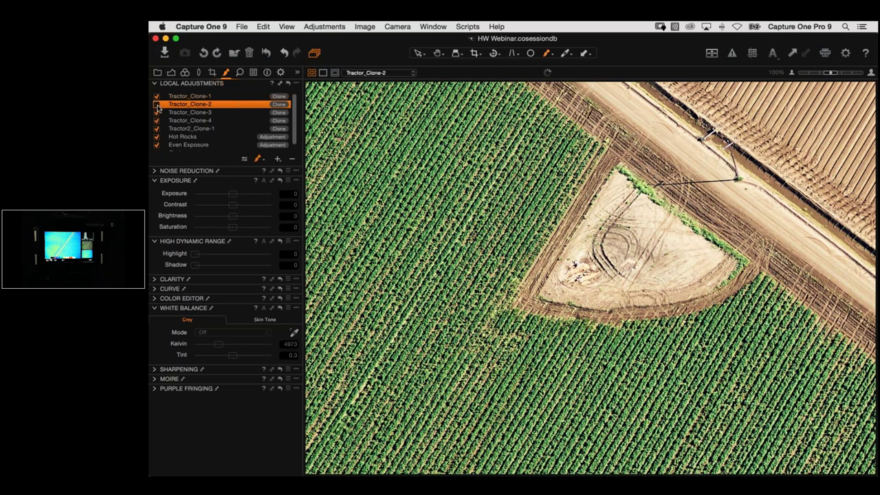
left_click(157, 105)
Compare the pale rocks with the Hot Rocks layer off and on, and keep its High Dynamic Range Highlight at 100
left_click(188, 137)
left_click(156, 137)
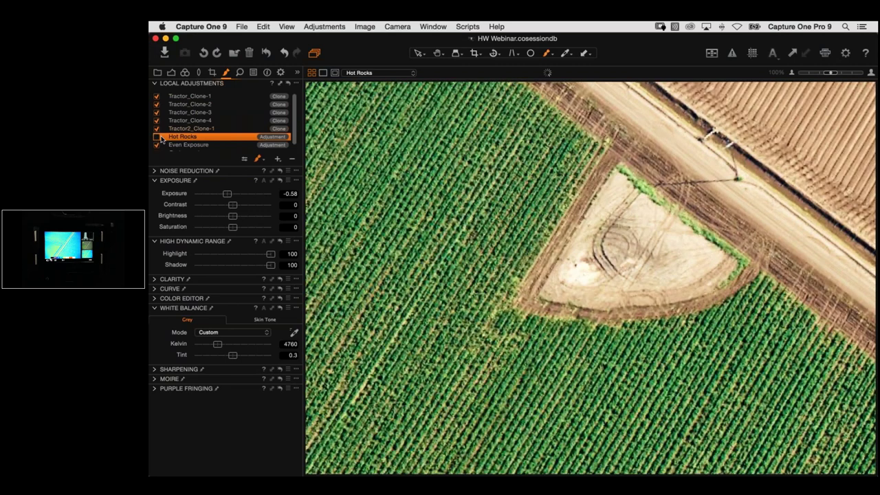
left_click(157, 138)
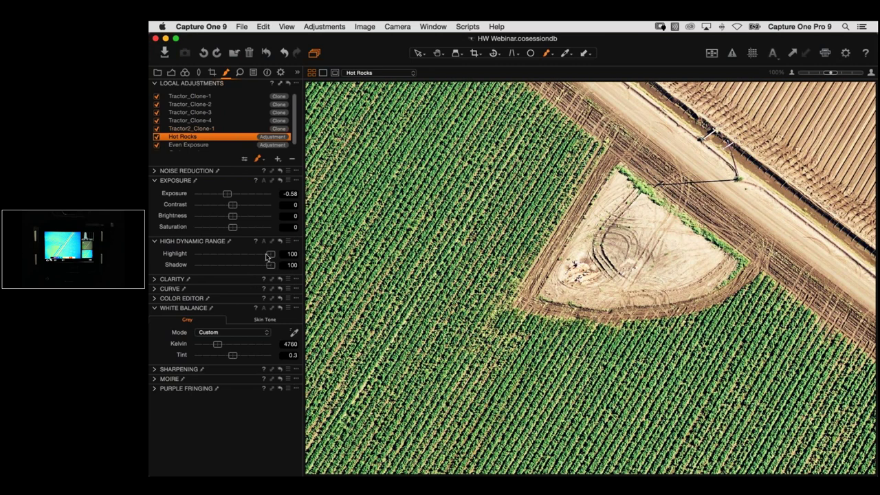
left_click_drag(271, 256, 271, 256)
left_click(288, 254)
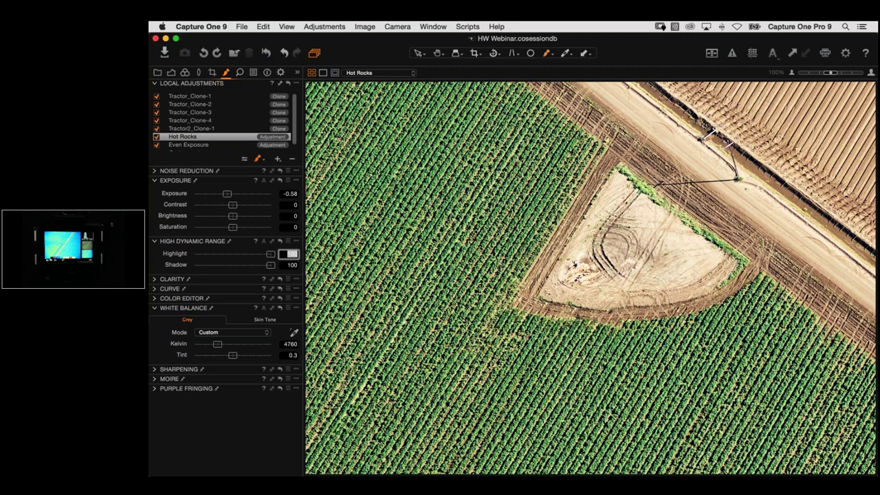
key("Return")
Select the Even Exposure layer and switch from the mask brush to the Pan tool
scroll(296, 140, "down", 1)
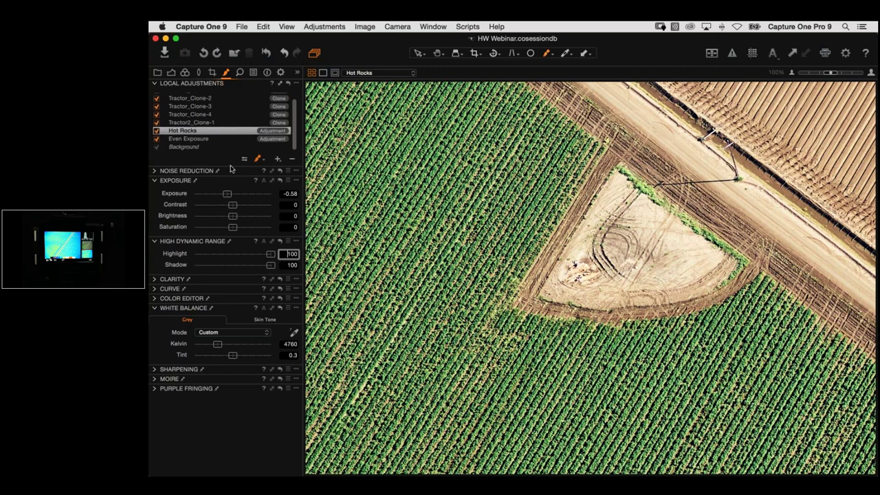
left_click(188, 139)
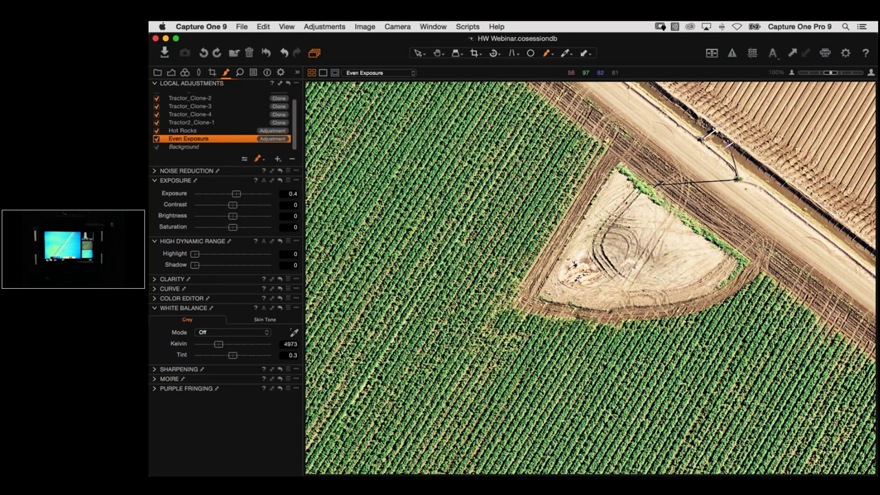
key("h")
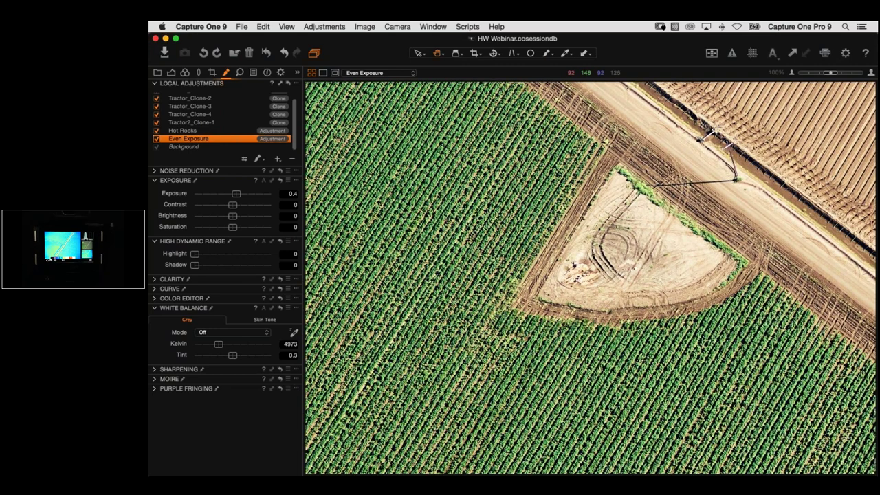
Fit the farmland image in the viewer, bring back the thumbnail browser, and open the first variant of CF001589.eip
key("super+0")
key("super+b")
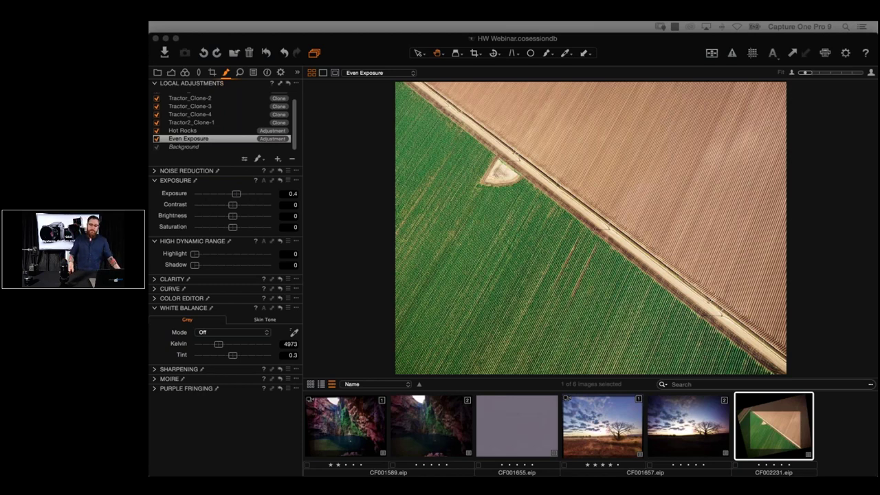
left_click(346, 425)
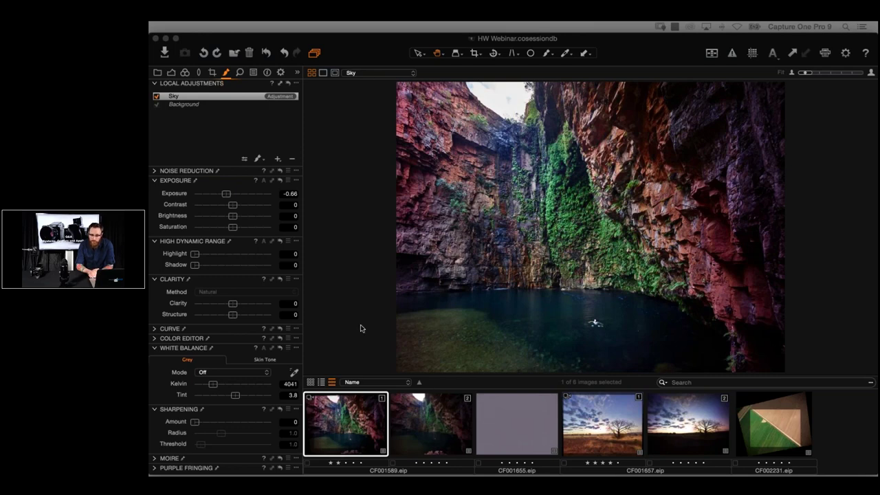
left_click(345, 309)
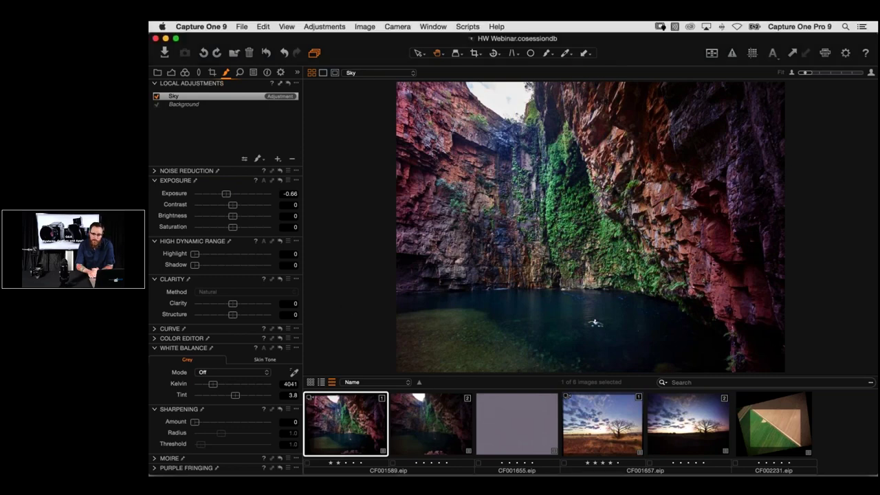